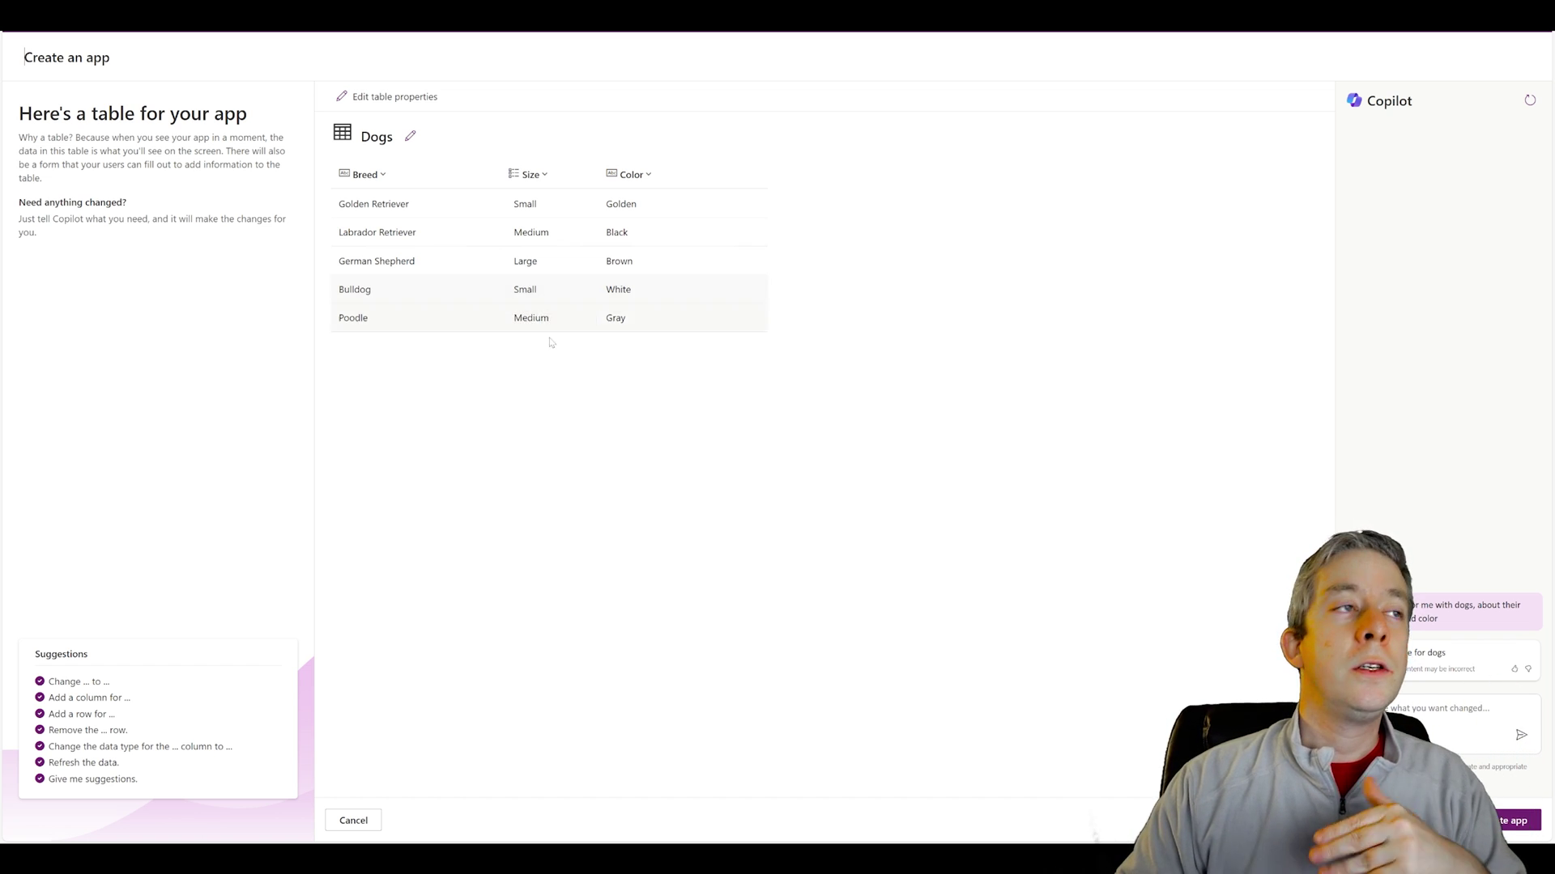
- Create the app from the generated Dogs table and open it in preview
click(1518, 820)
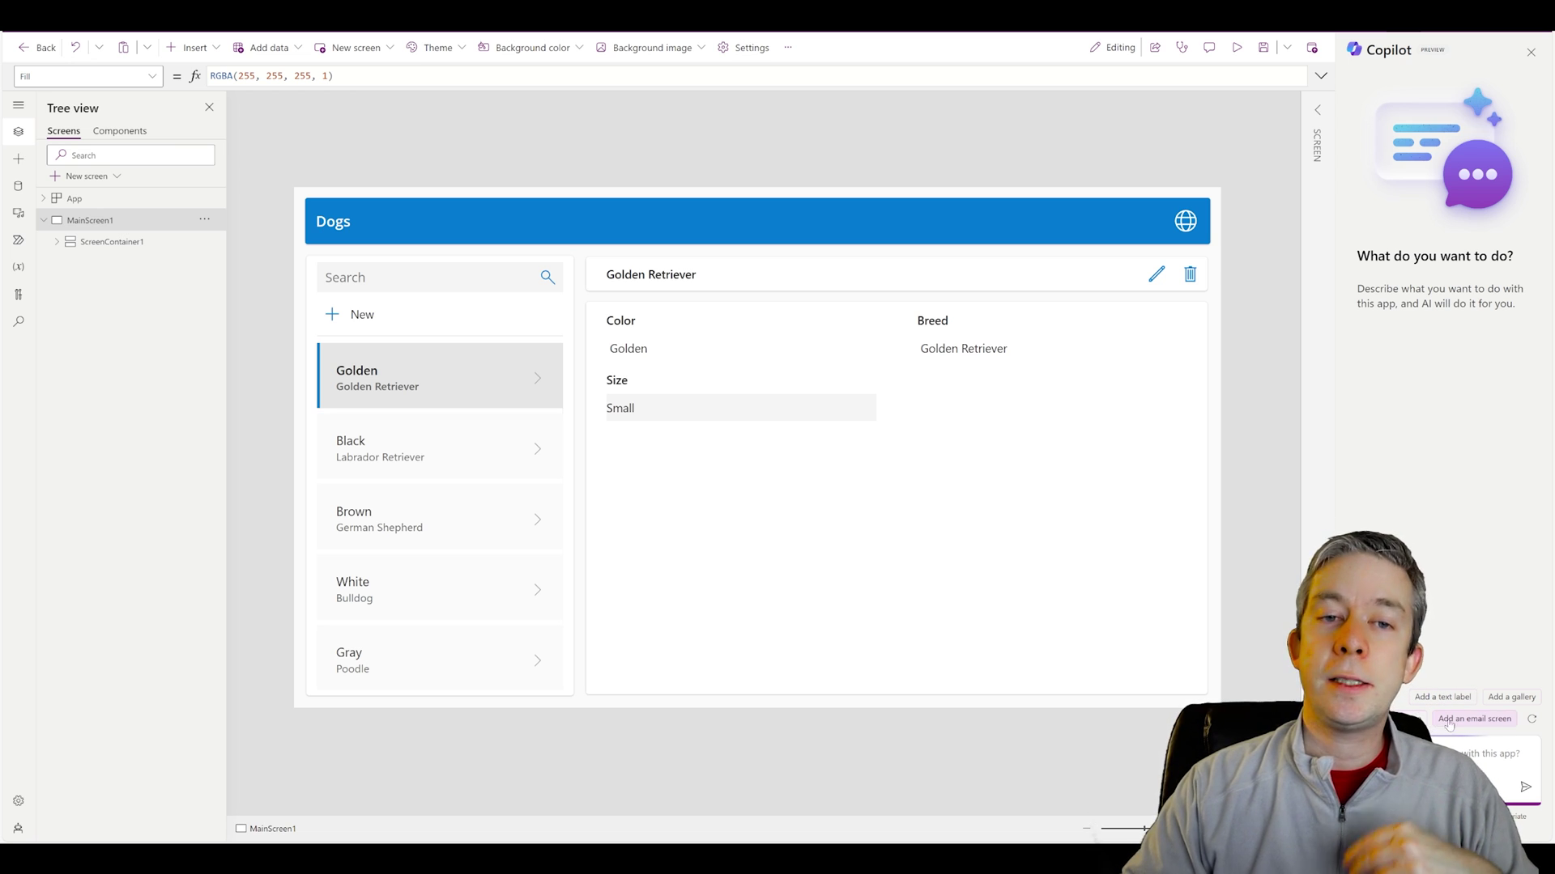
click(909, 572)
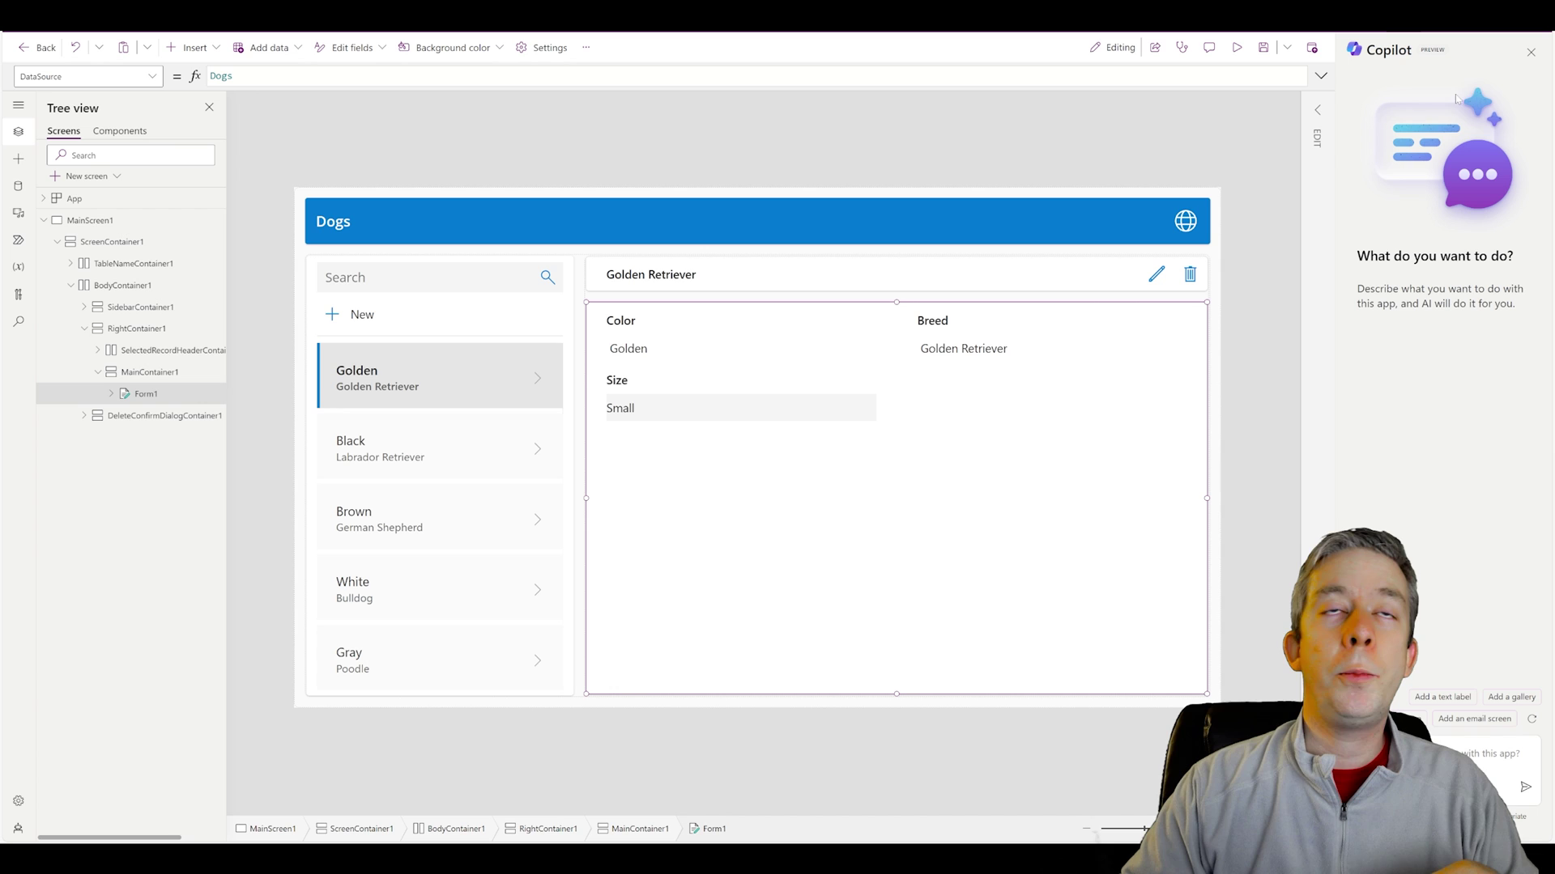
click(1236, 47)
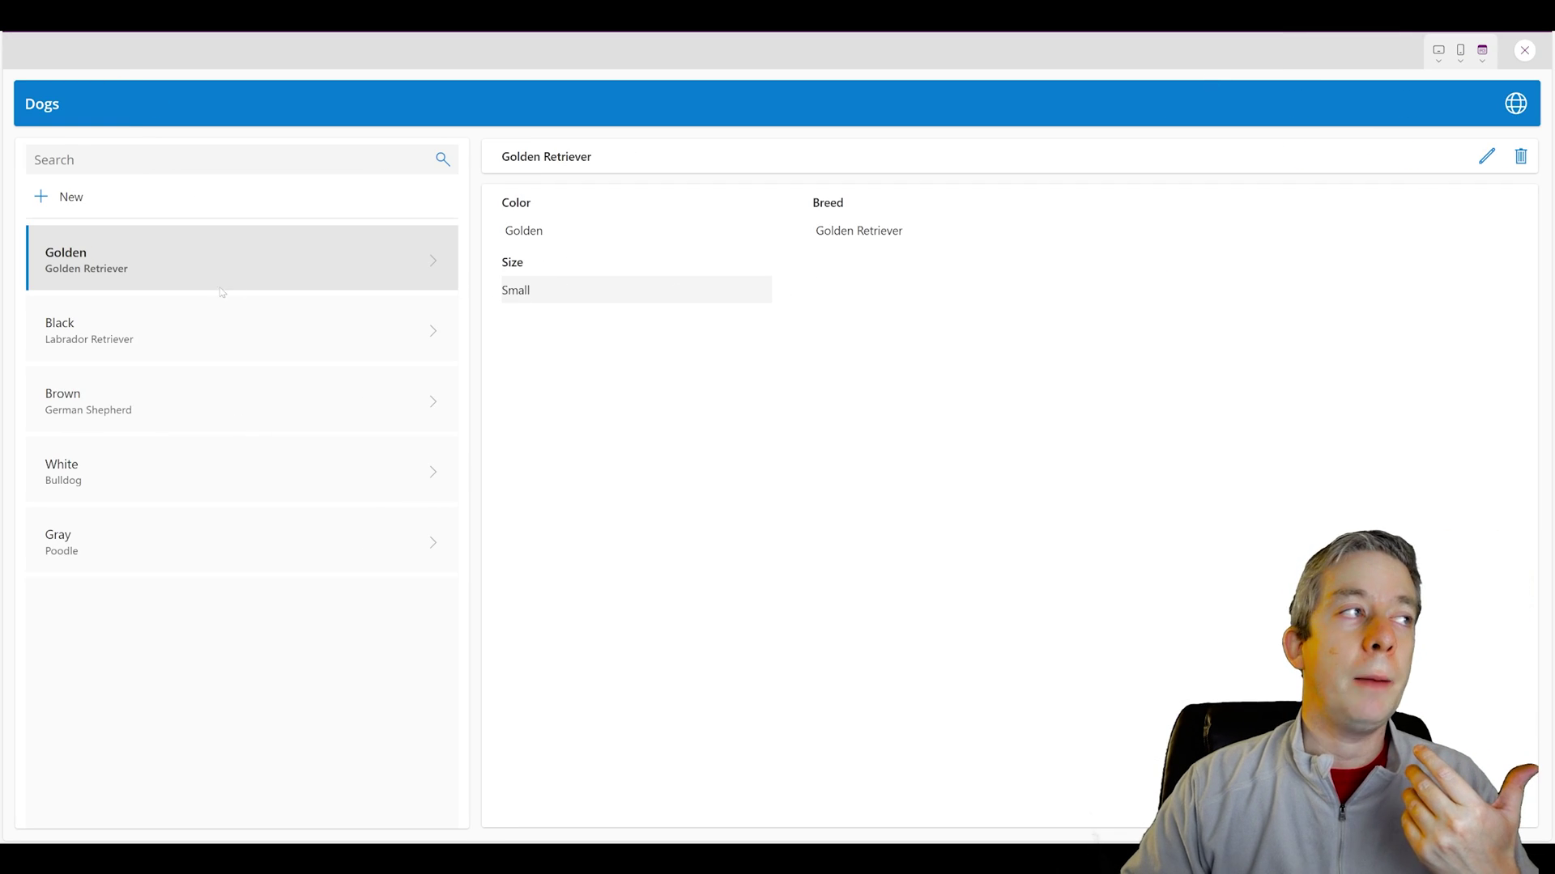
- Browse the Labrador Retriever, German Shepherd and Poodle records in the running app
click(149, 332)
click(131, 422)
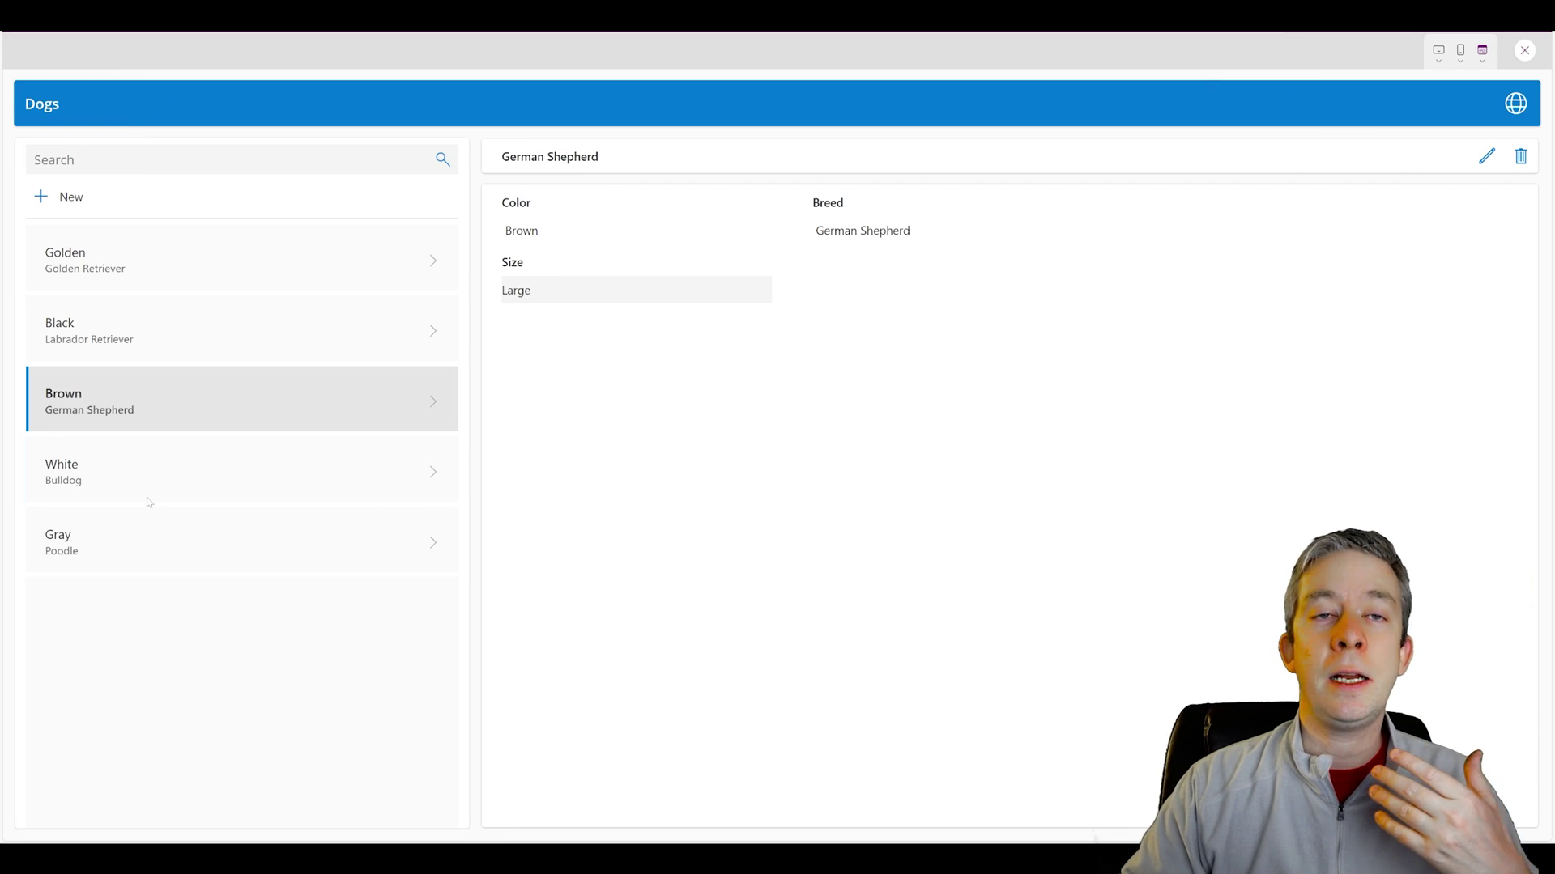
click(149, 538)
- Edit the Poodle record and set its Size to Large
click(1486, 156)
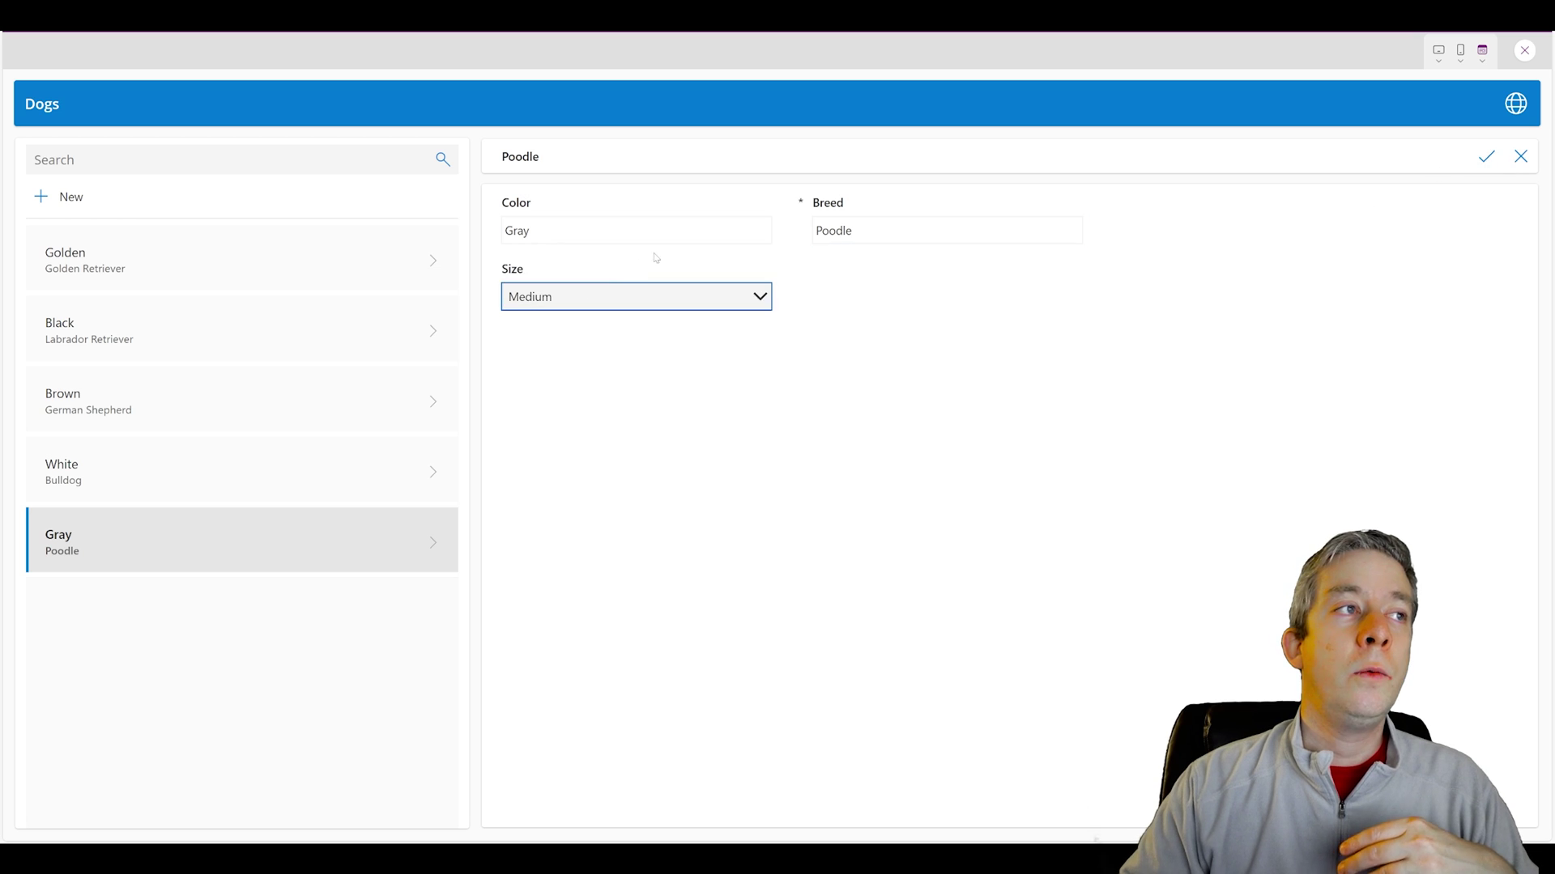
click(558, 296)
click(534, 403)
click(850, 231)
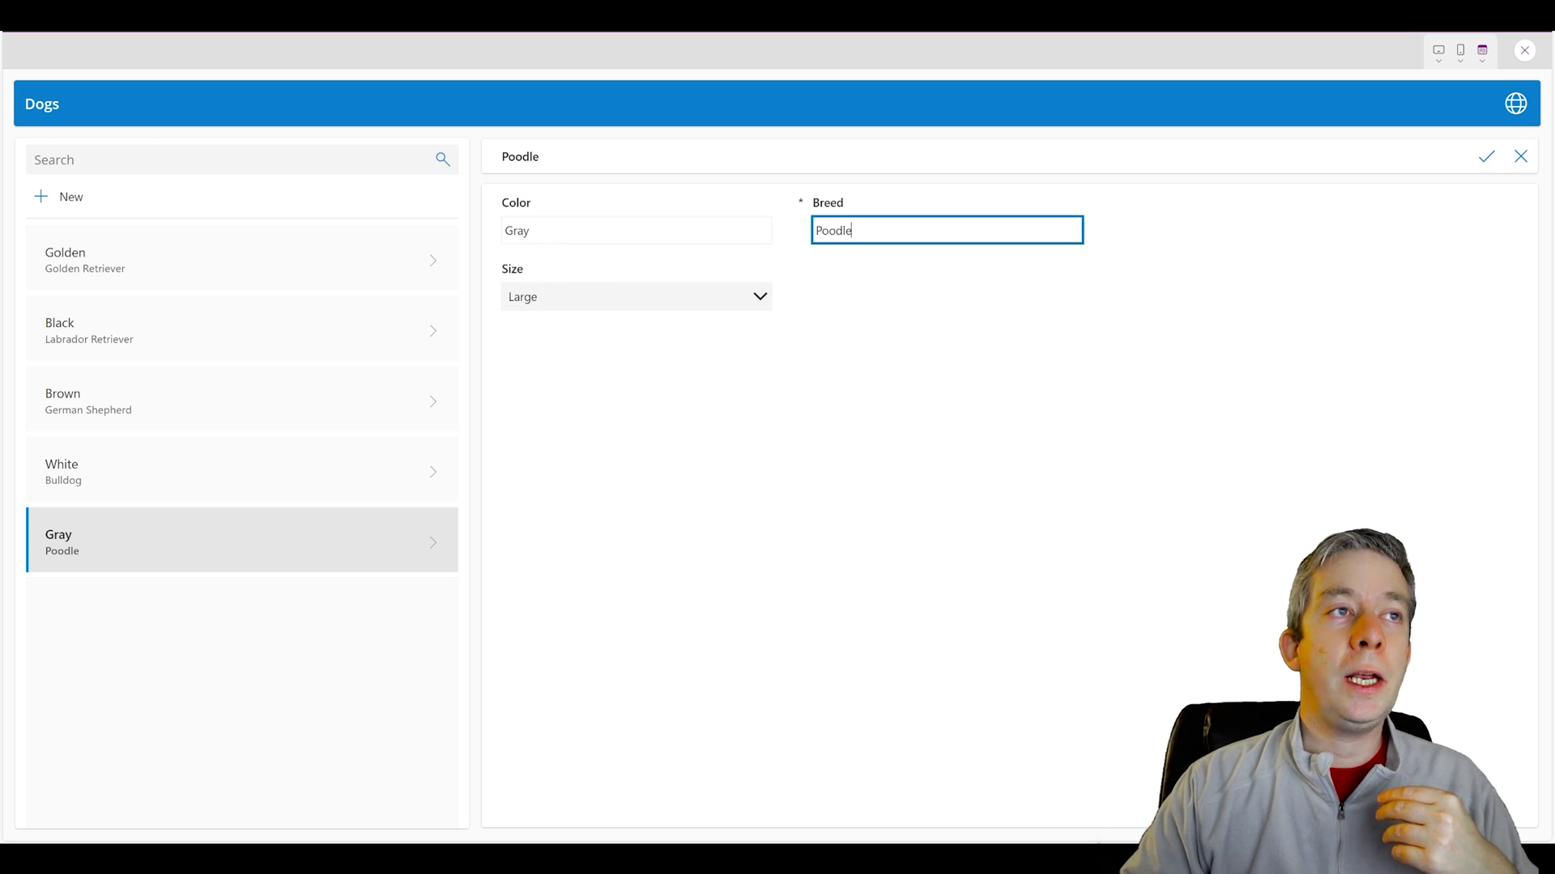
- Preview the Dogs app at the Apple iPhone 12, 13, 14 screen size
click(1460, 51)
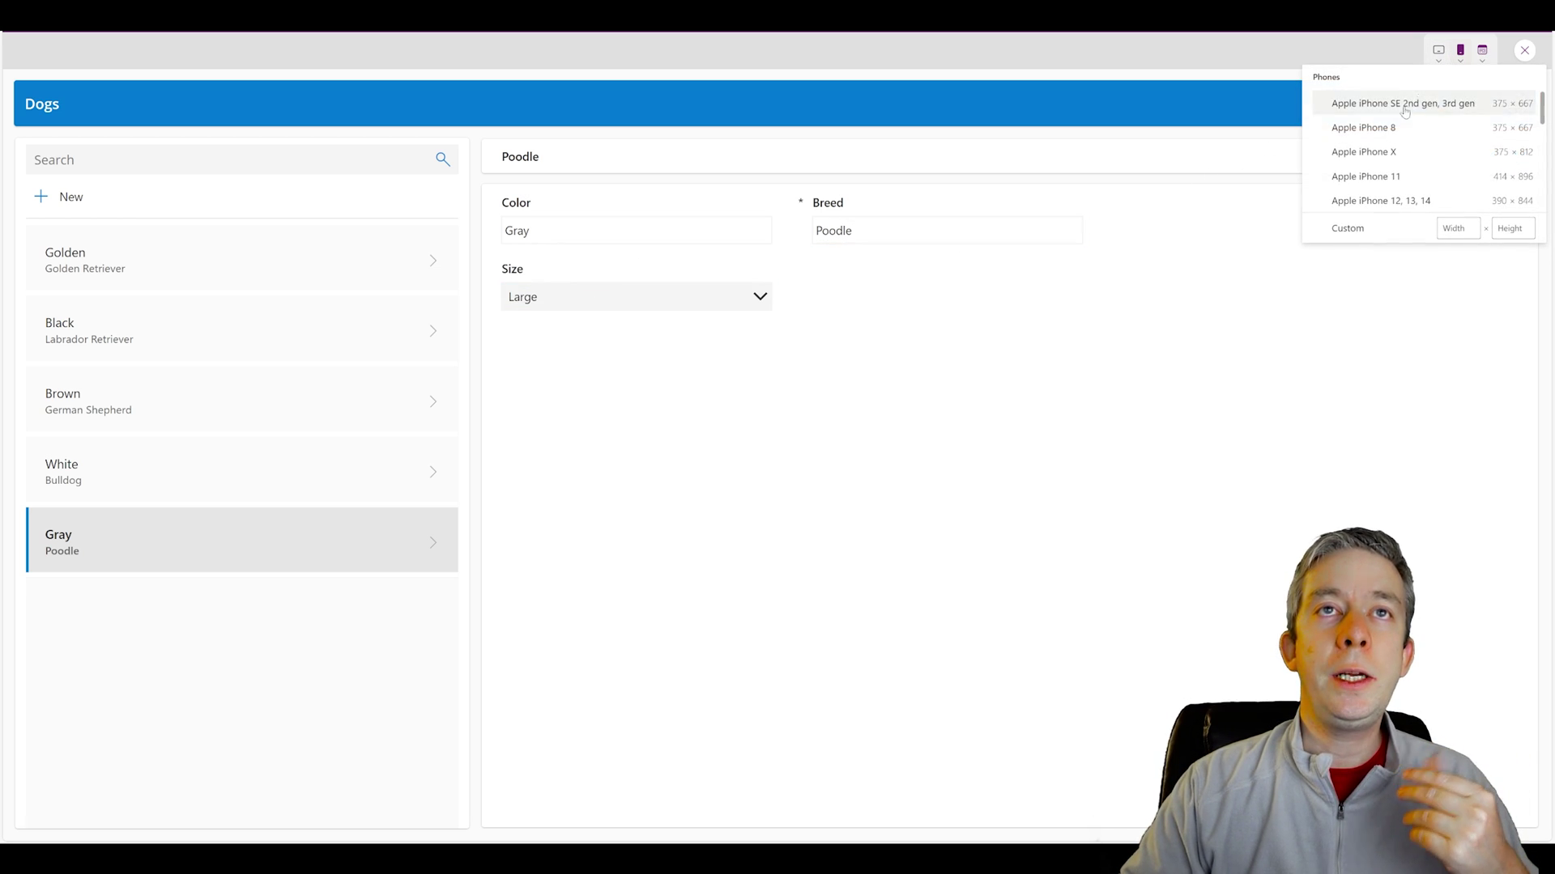
click(1381, 201)
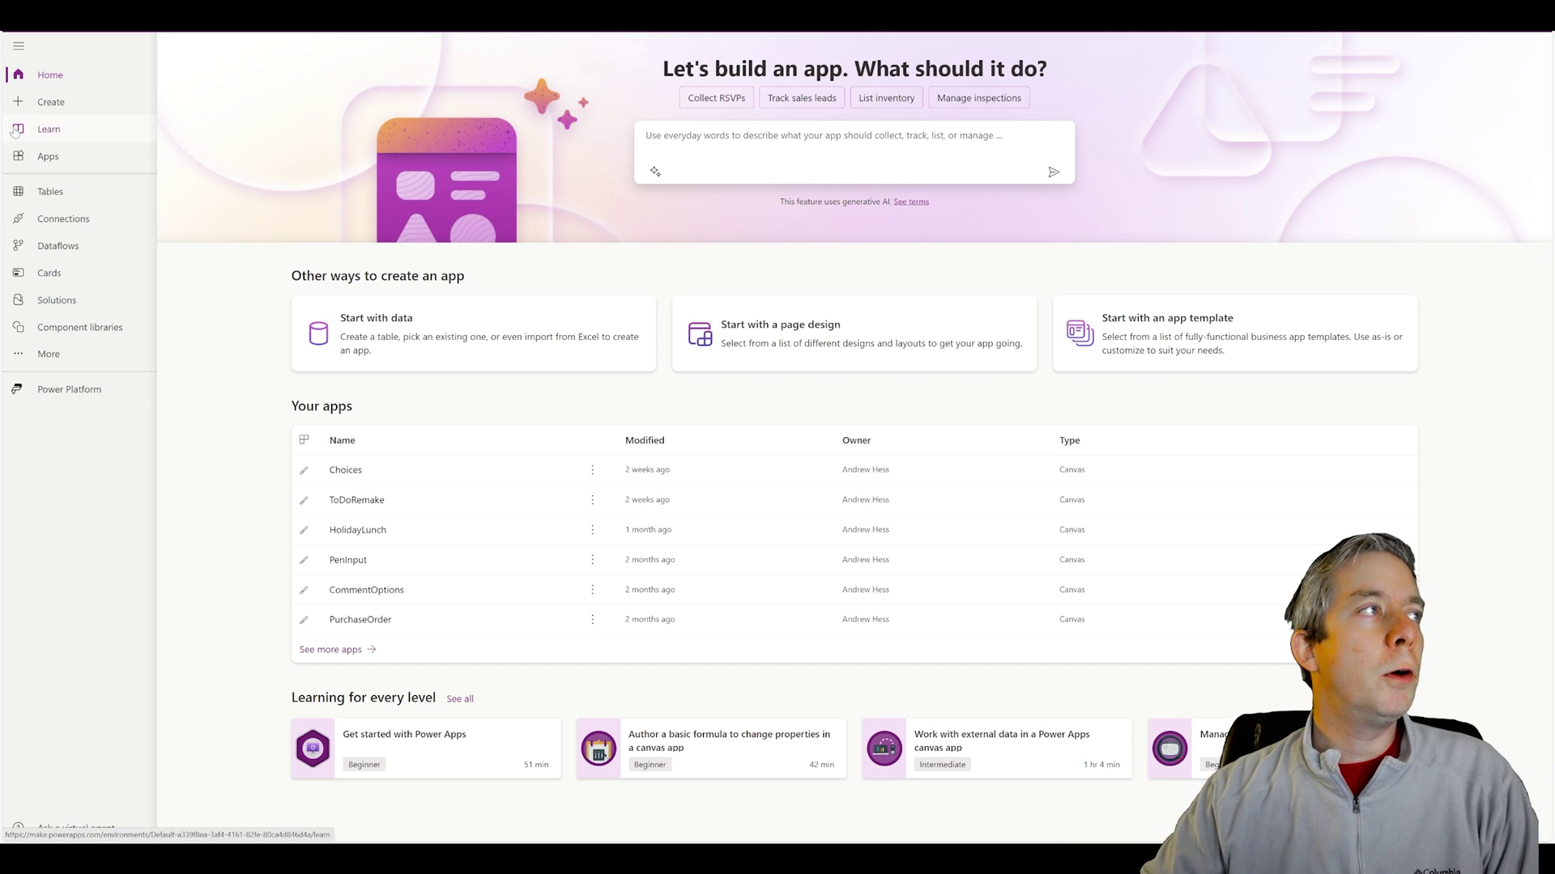
- Go to the app creation page and view the available kinds of blank app, leaving without creating one
click(51, 103)
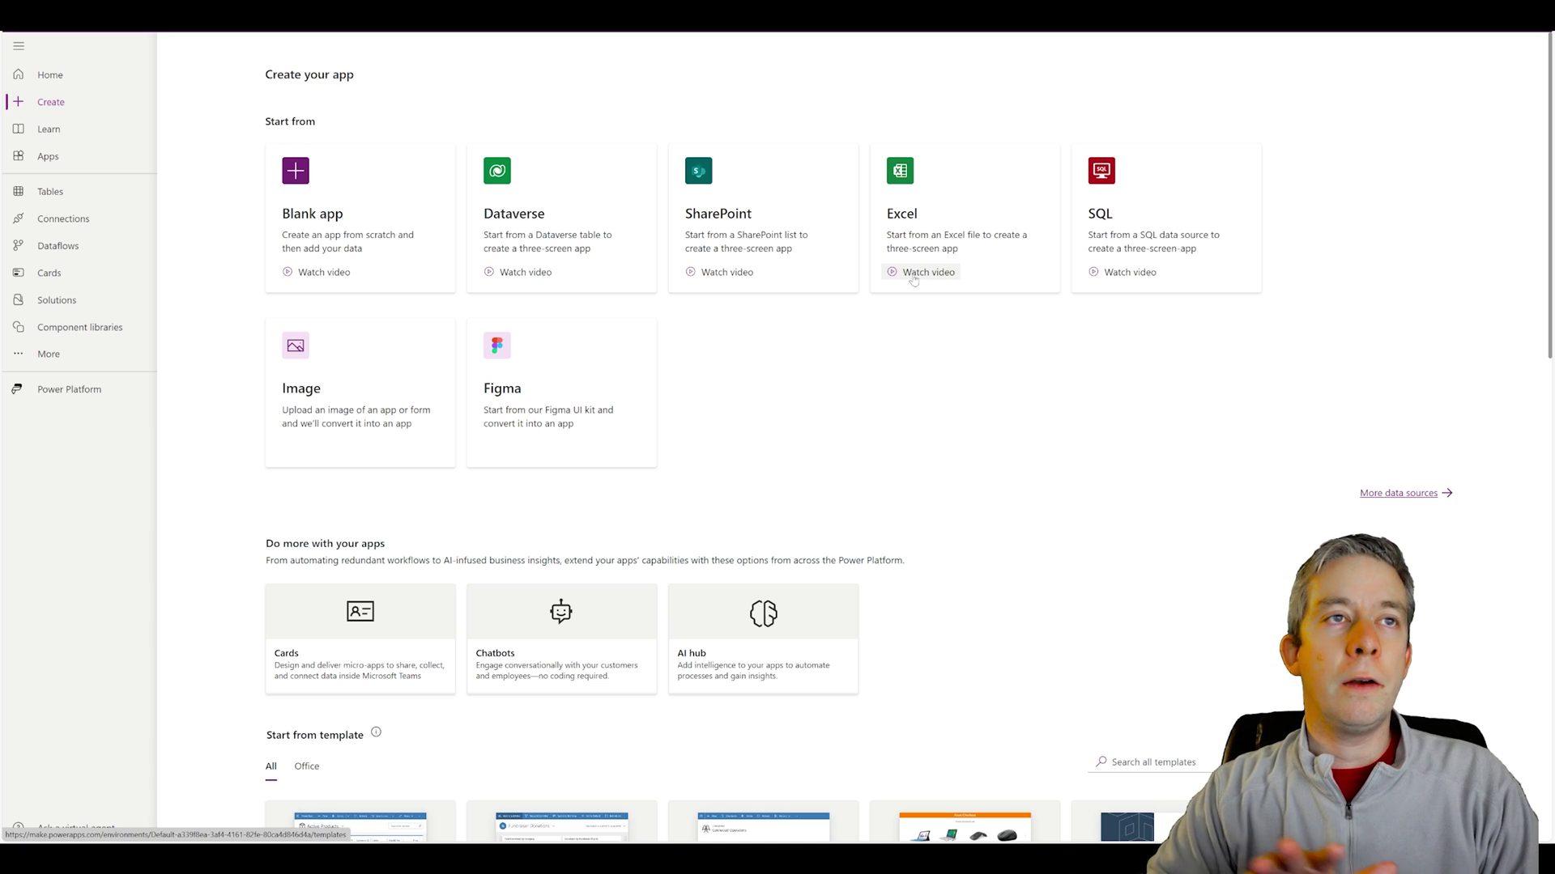
click(310, 213)
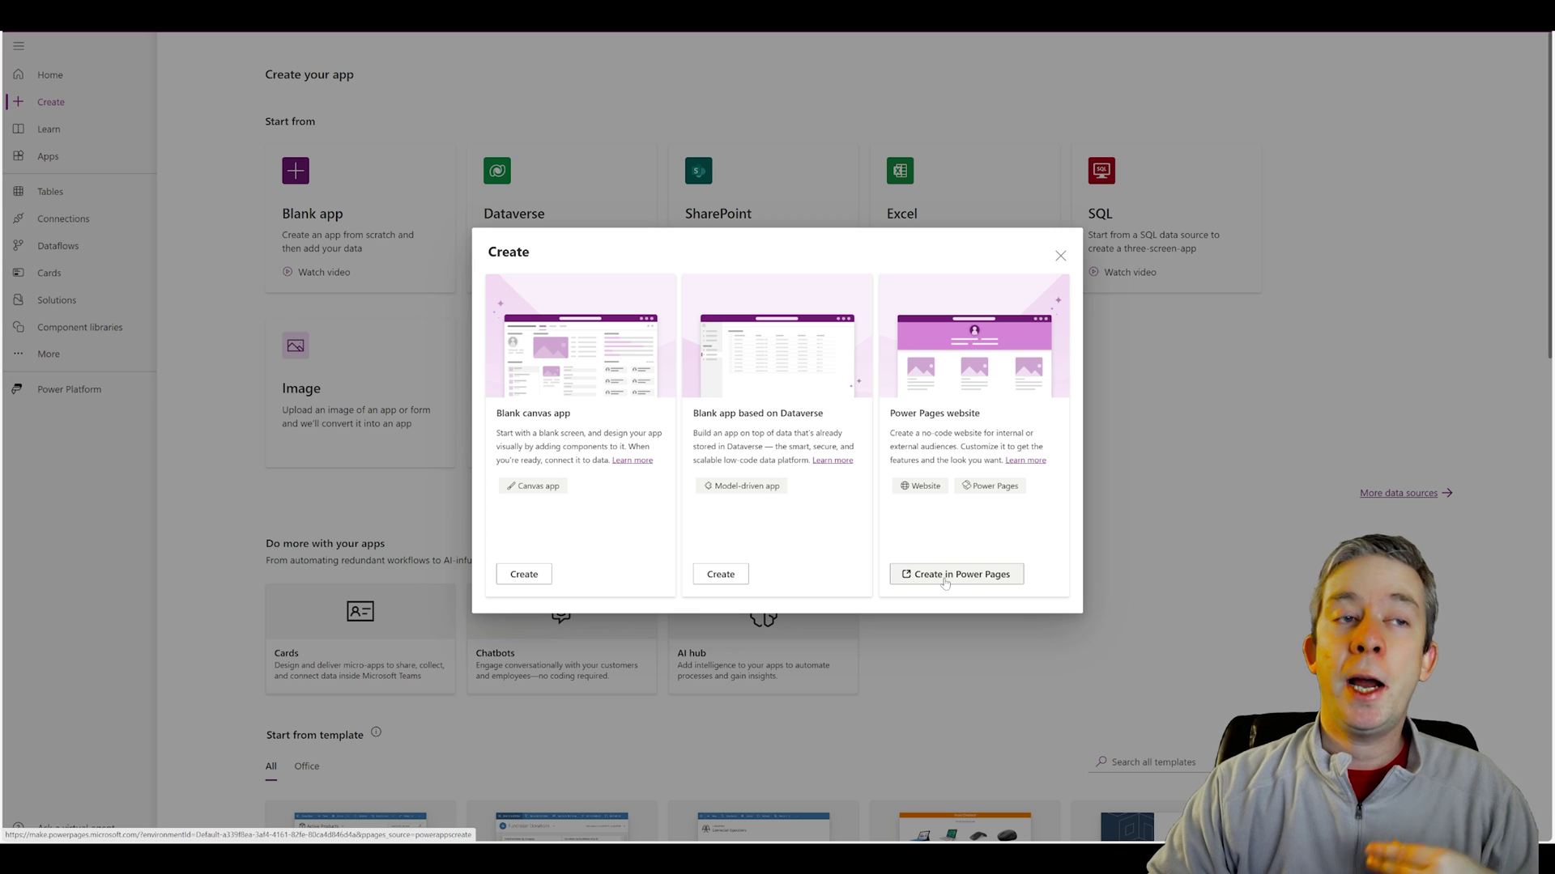
click(1062, 257)
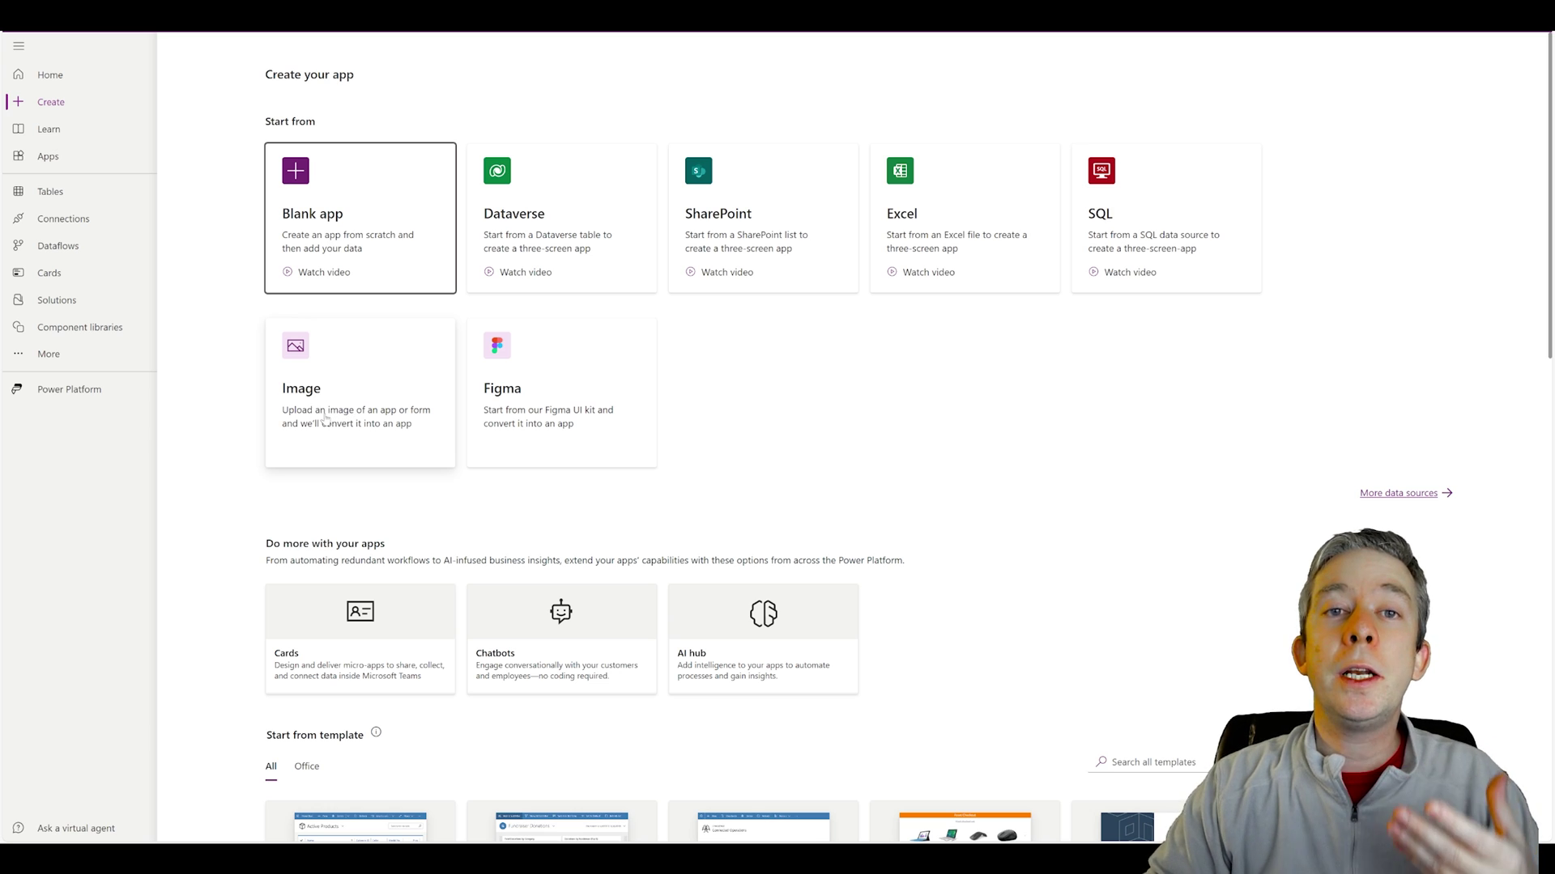
- Start an app from an image, named TestApp, with powerapps_sketch.jpg uploaded and the Phone format selected
click(325, 417)
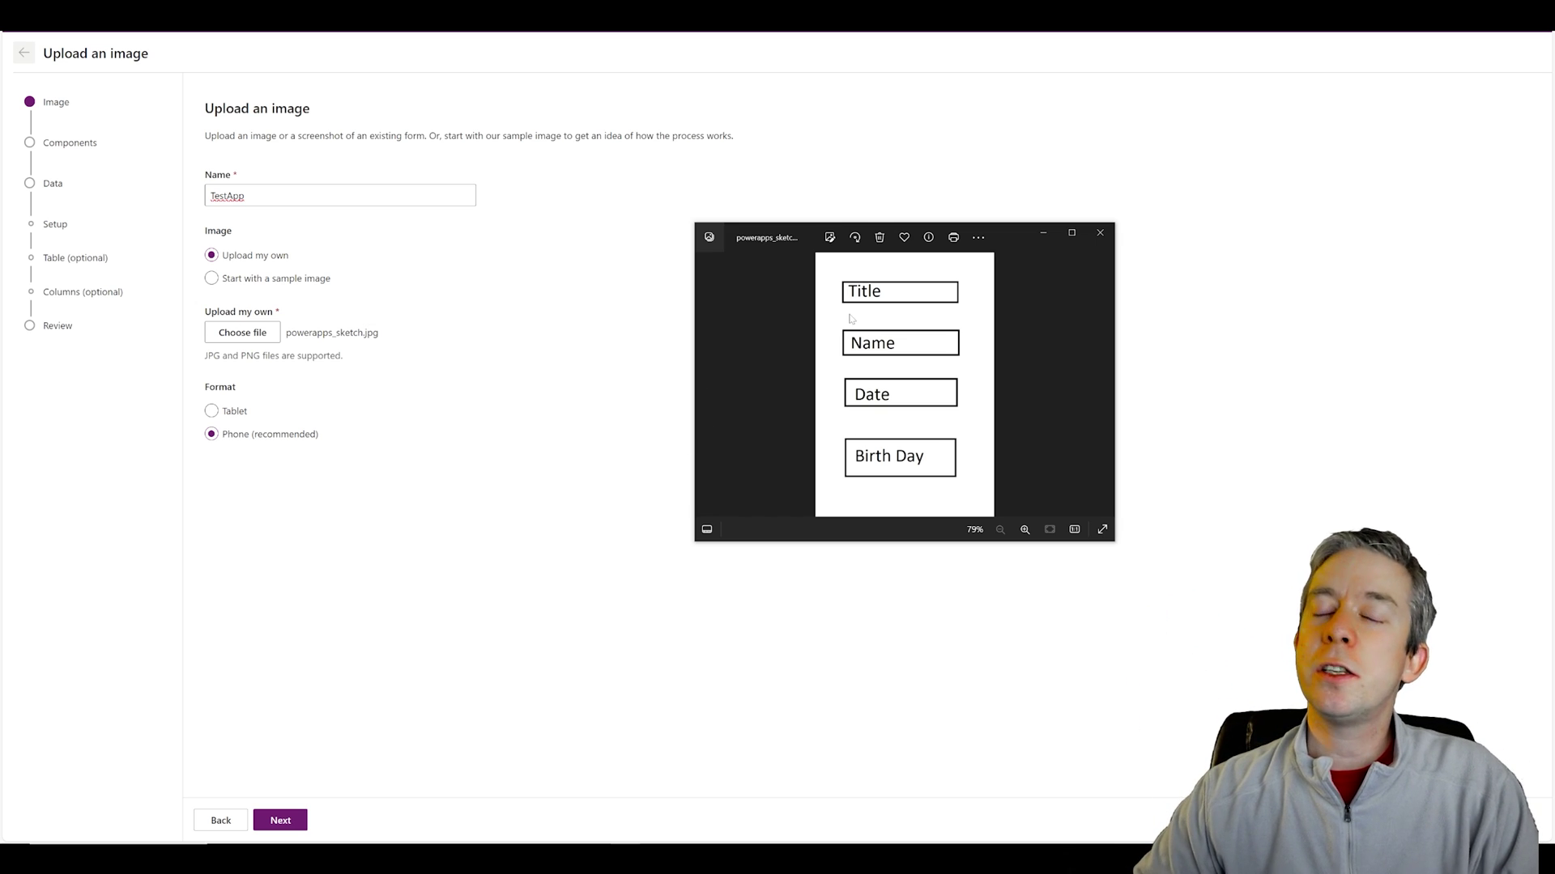
click(1095, 236)
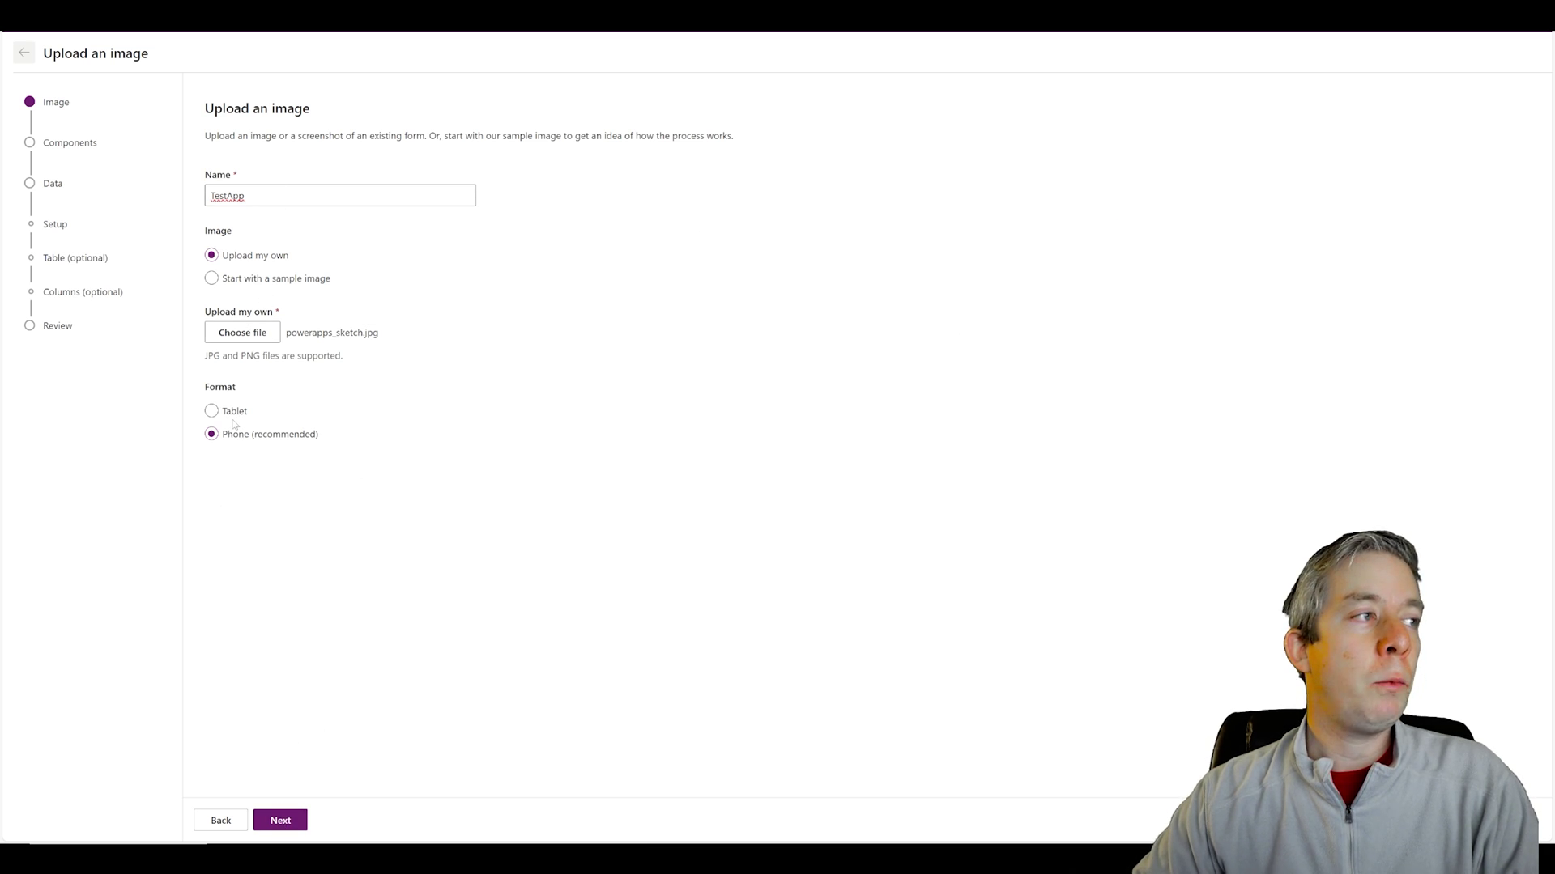
click(272, 820)
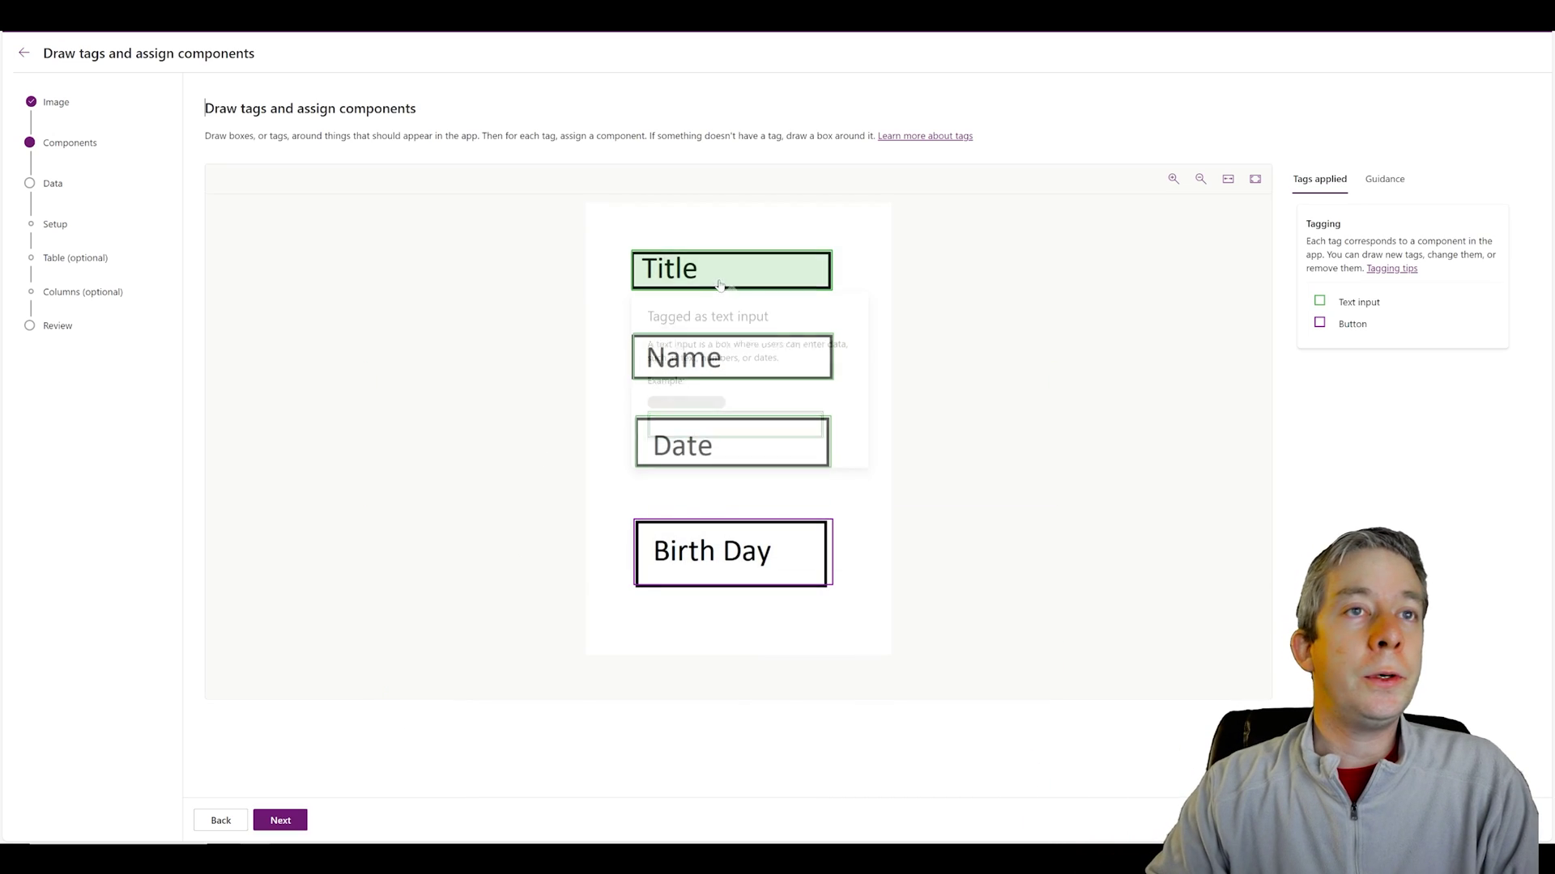
- Tag Title as a text label and Date and Birth Day as date pickers, and create the app with the data connection skipped
click(711, 280)
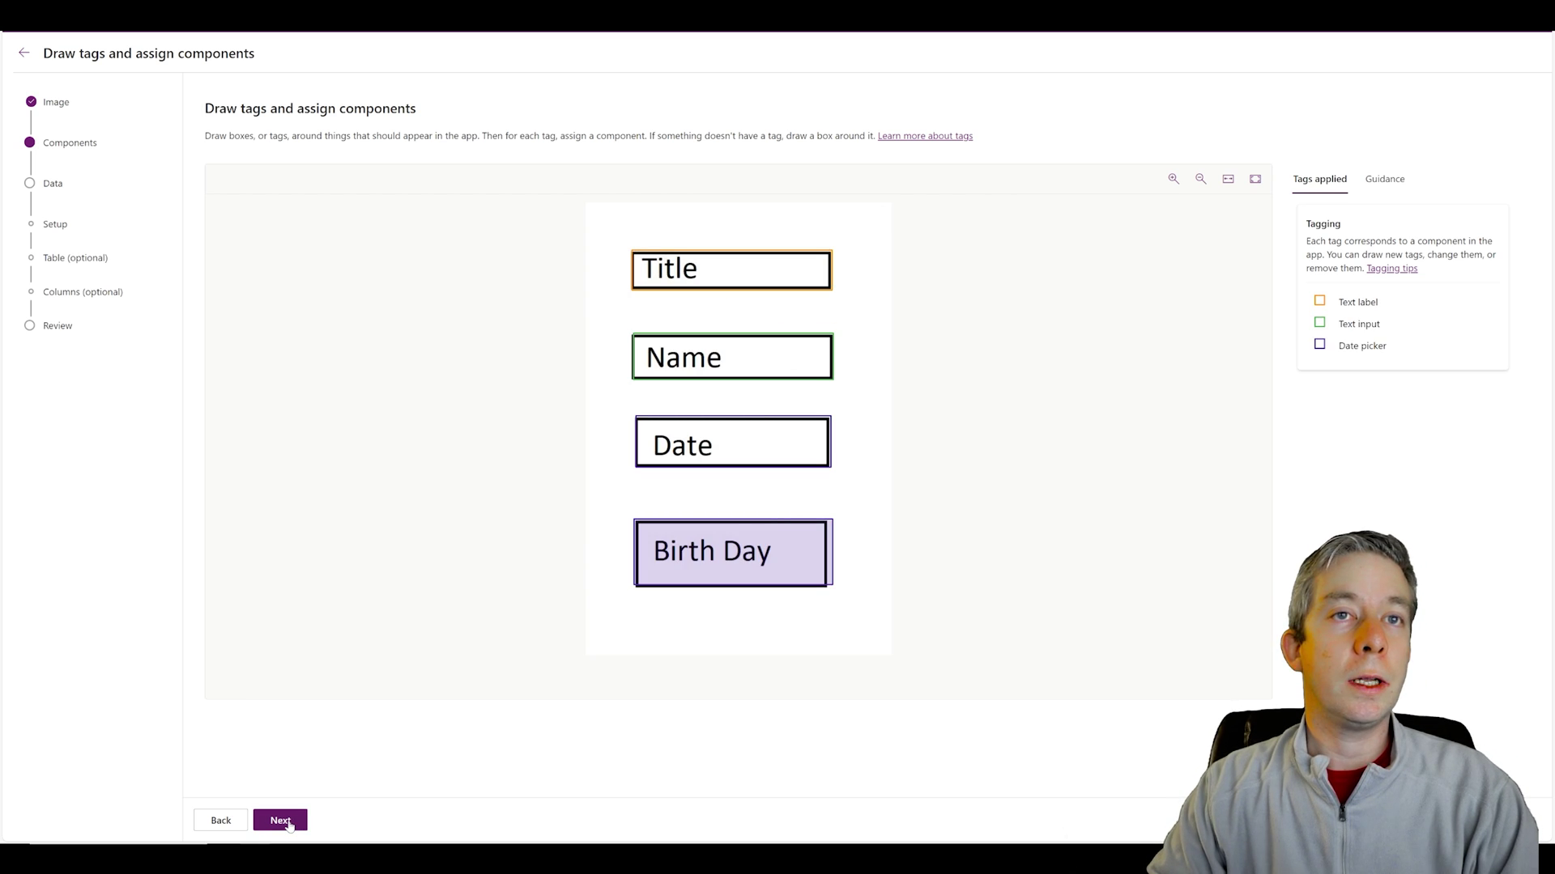
click(280, 821)
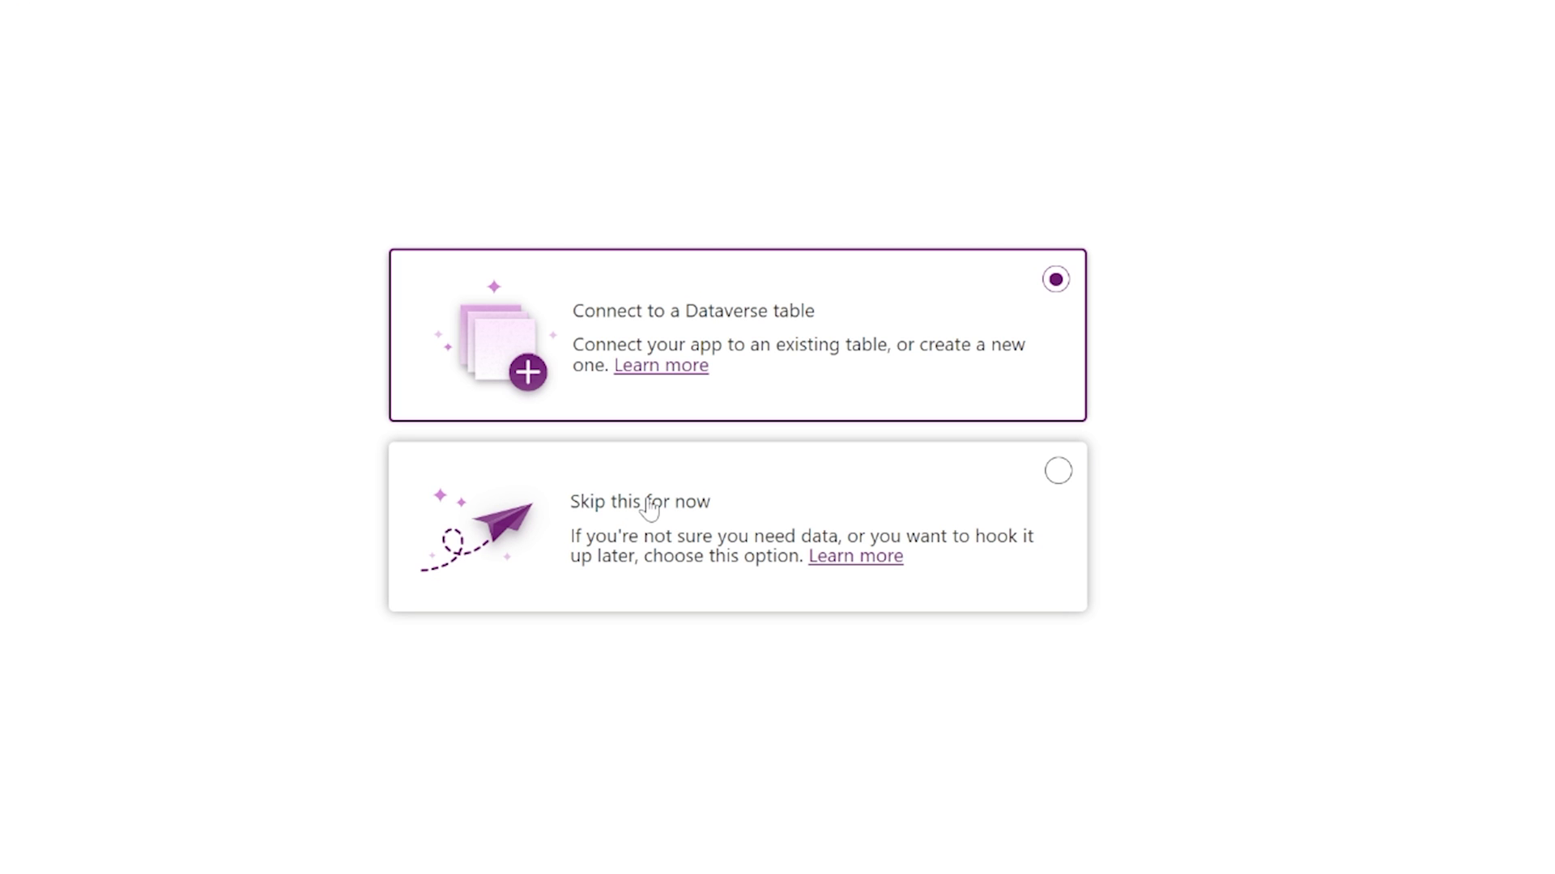
click(650, 536)
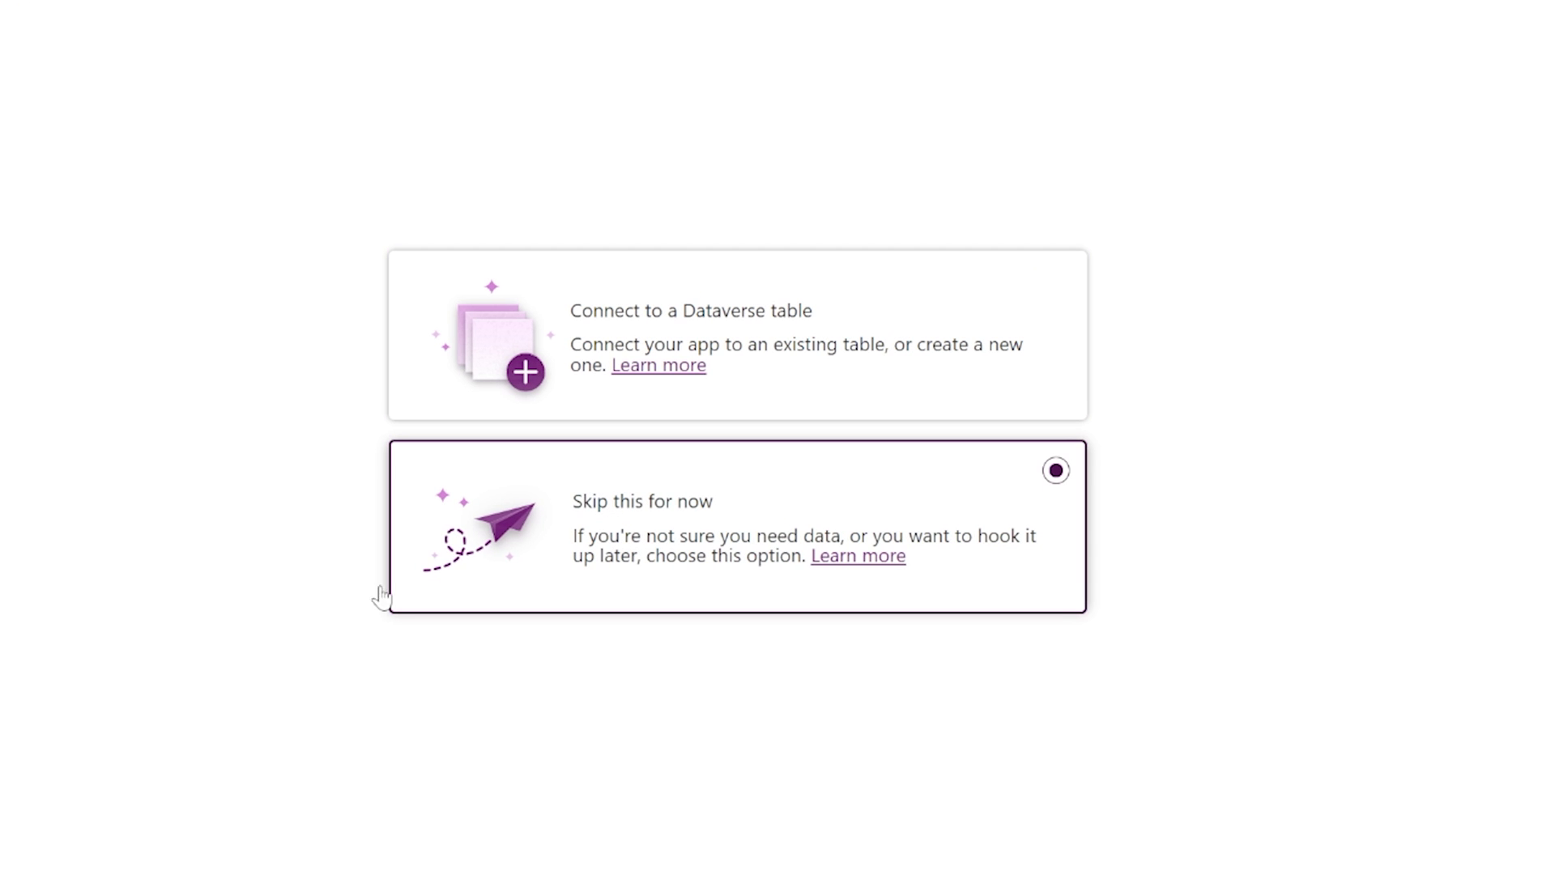
click(281, 820)
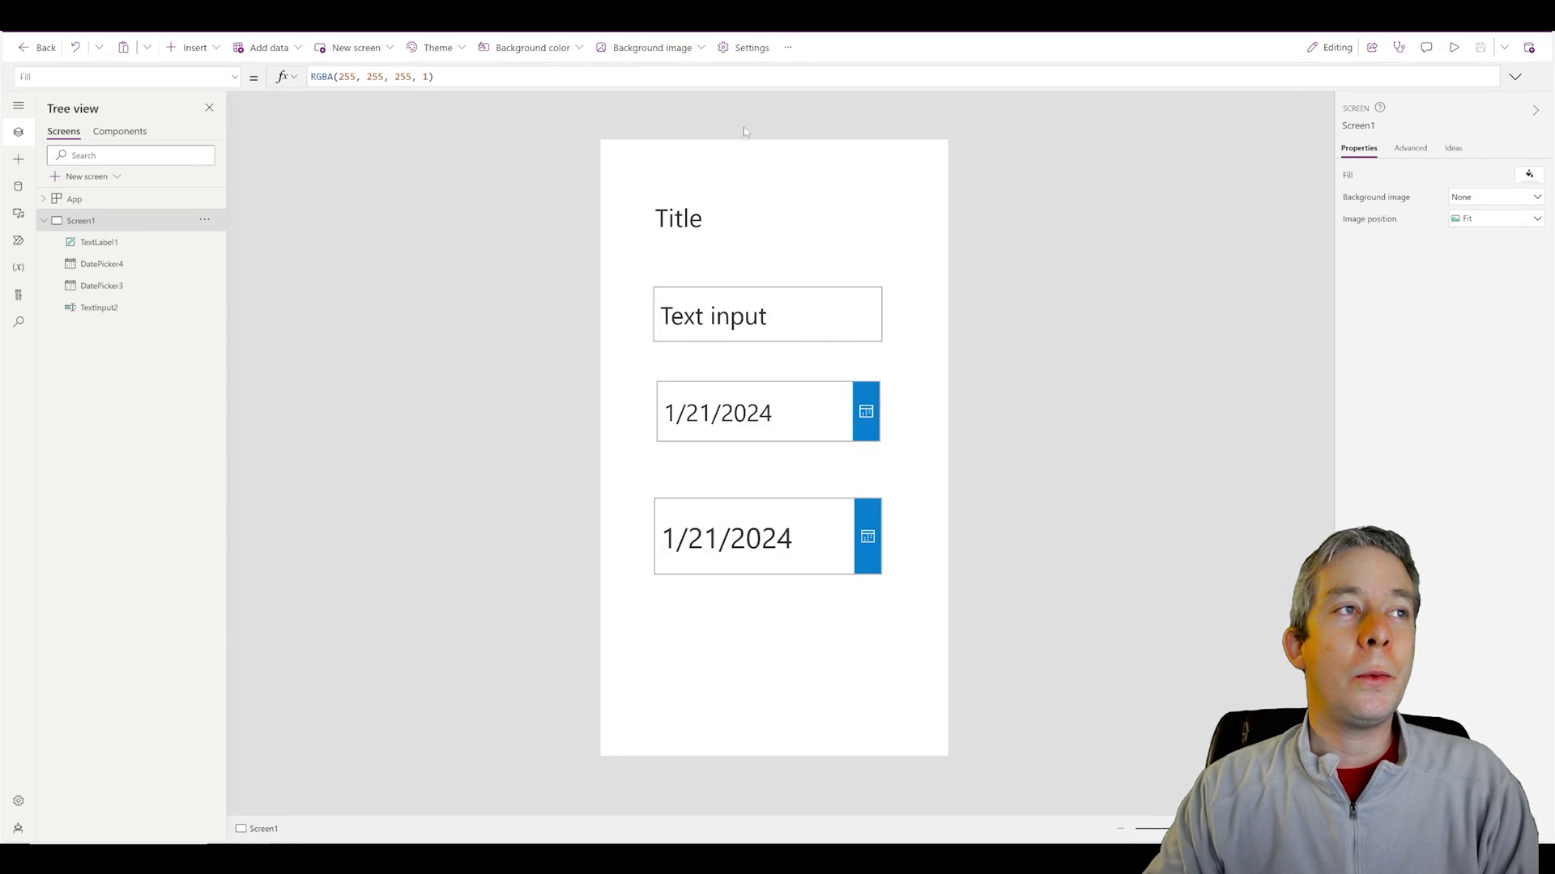
- Preview the generated app and replace the text input's content with "We Write"
click(684, 216)
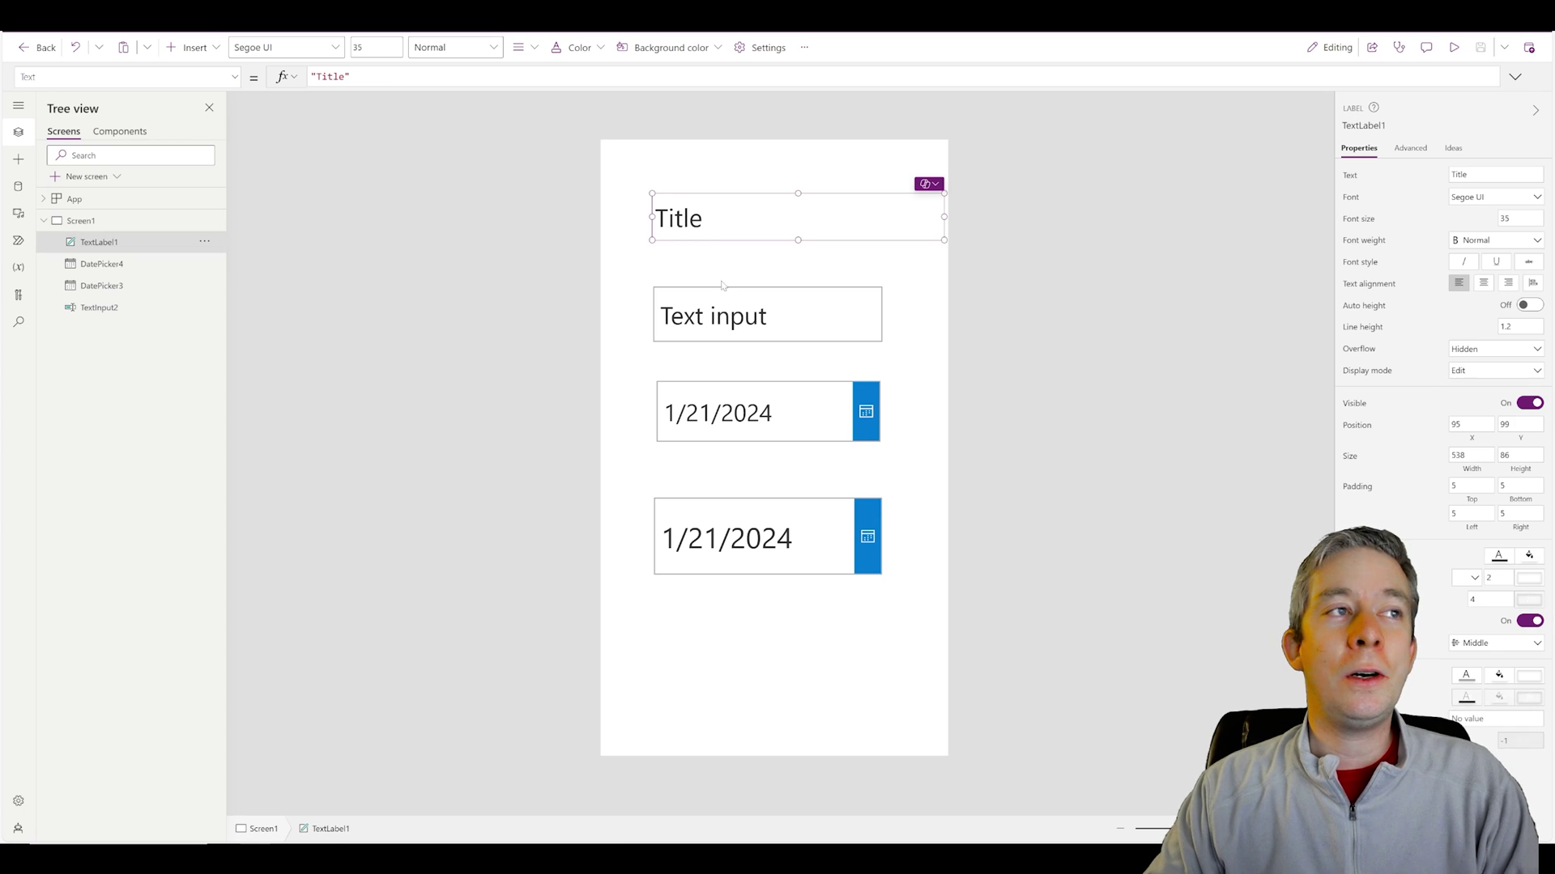
click(776, 339)
key(F5)
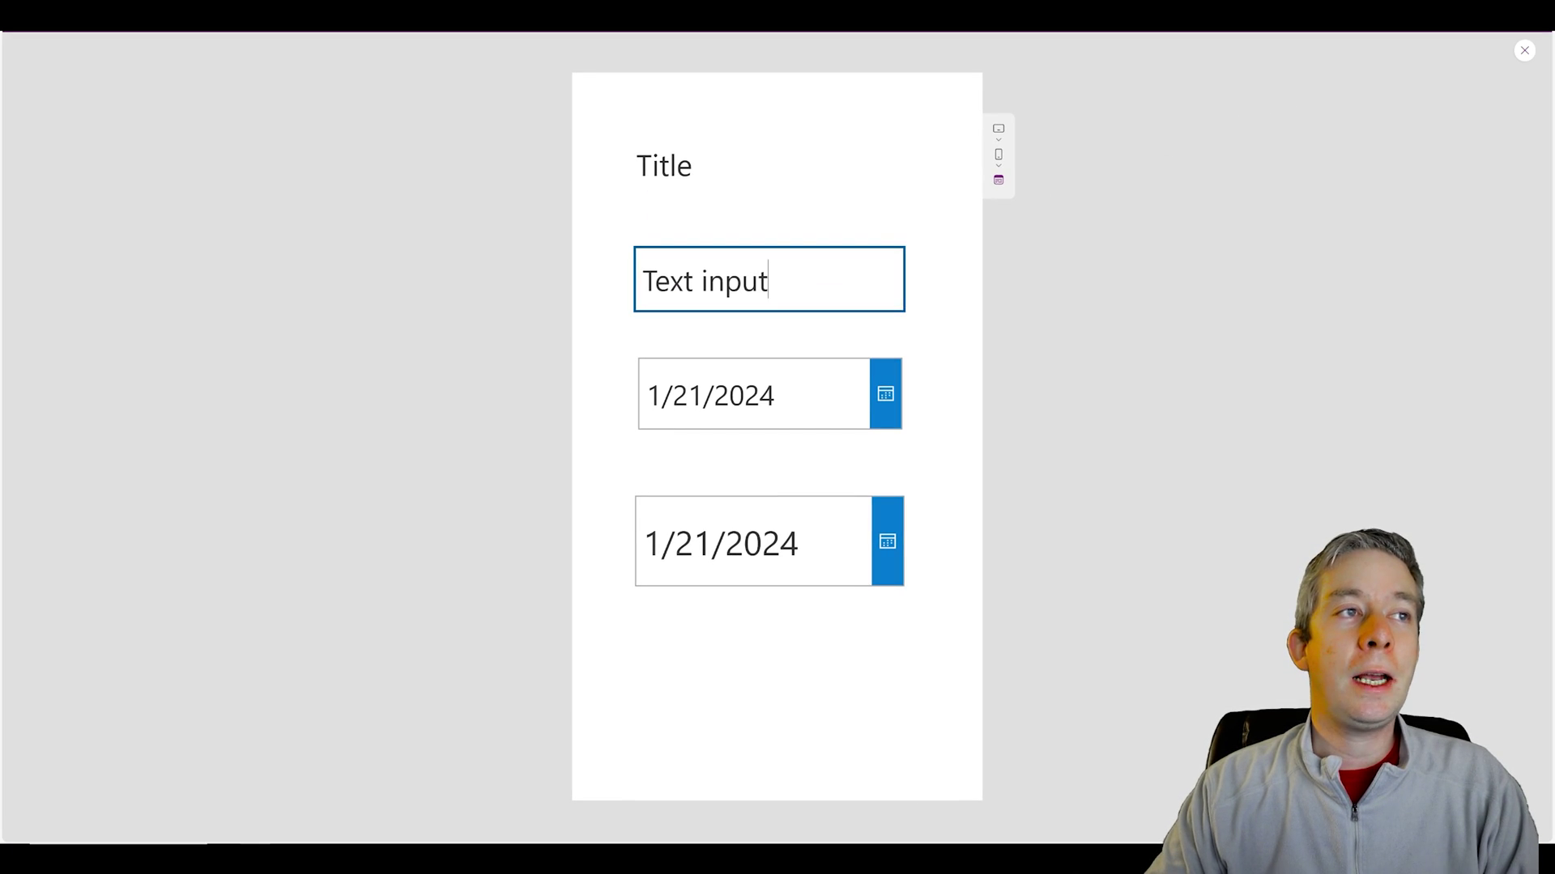
drag(769, 281, 618, 295)
text(We Write)
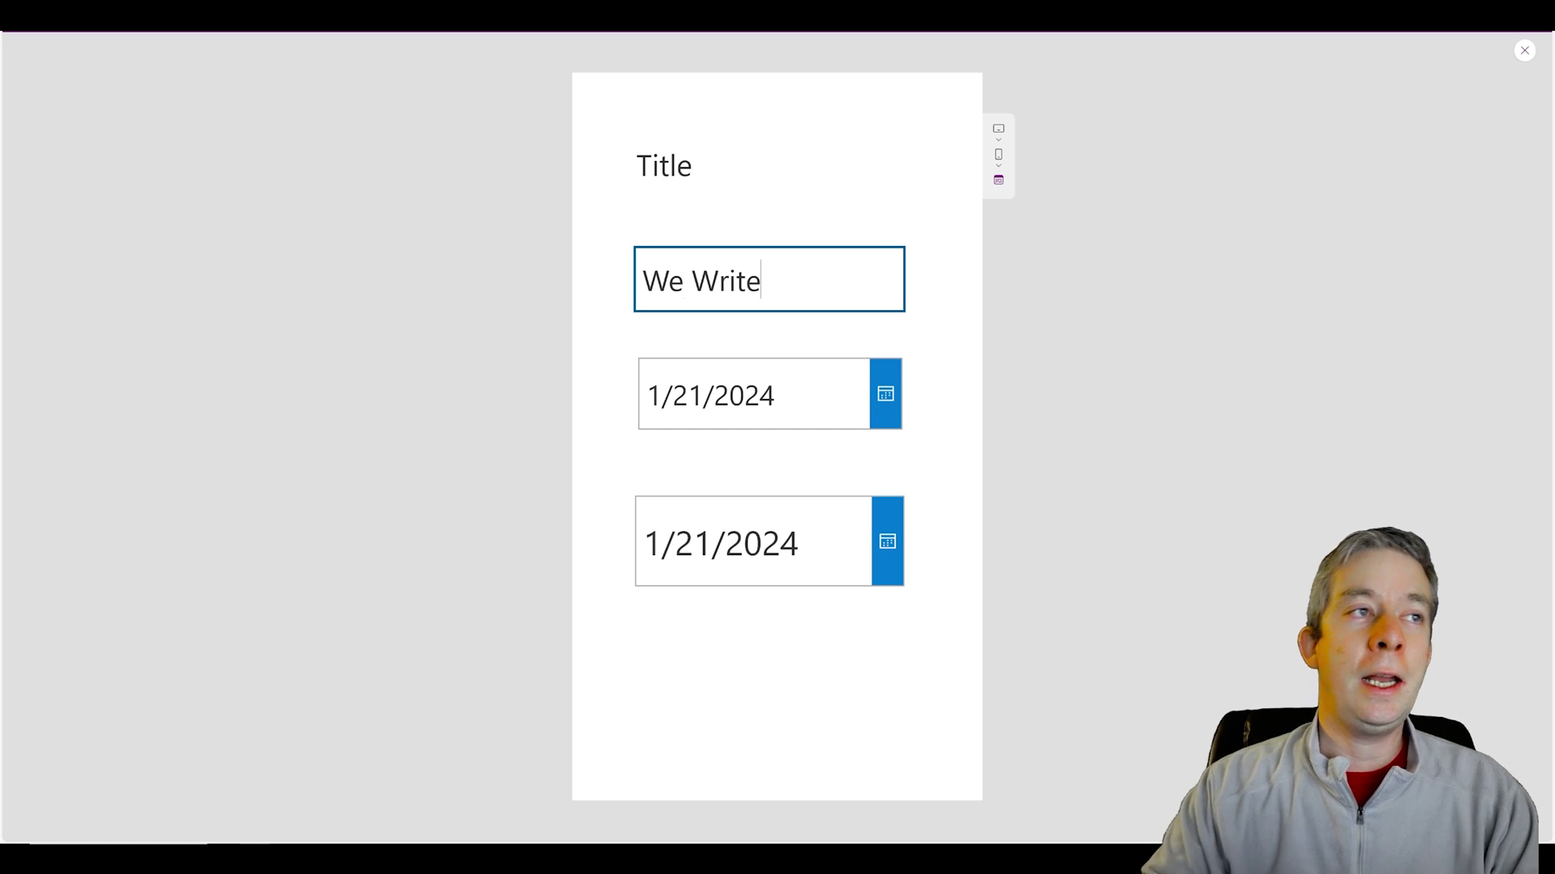
key(Tab)
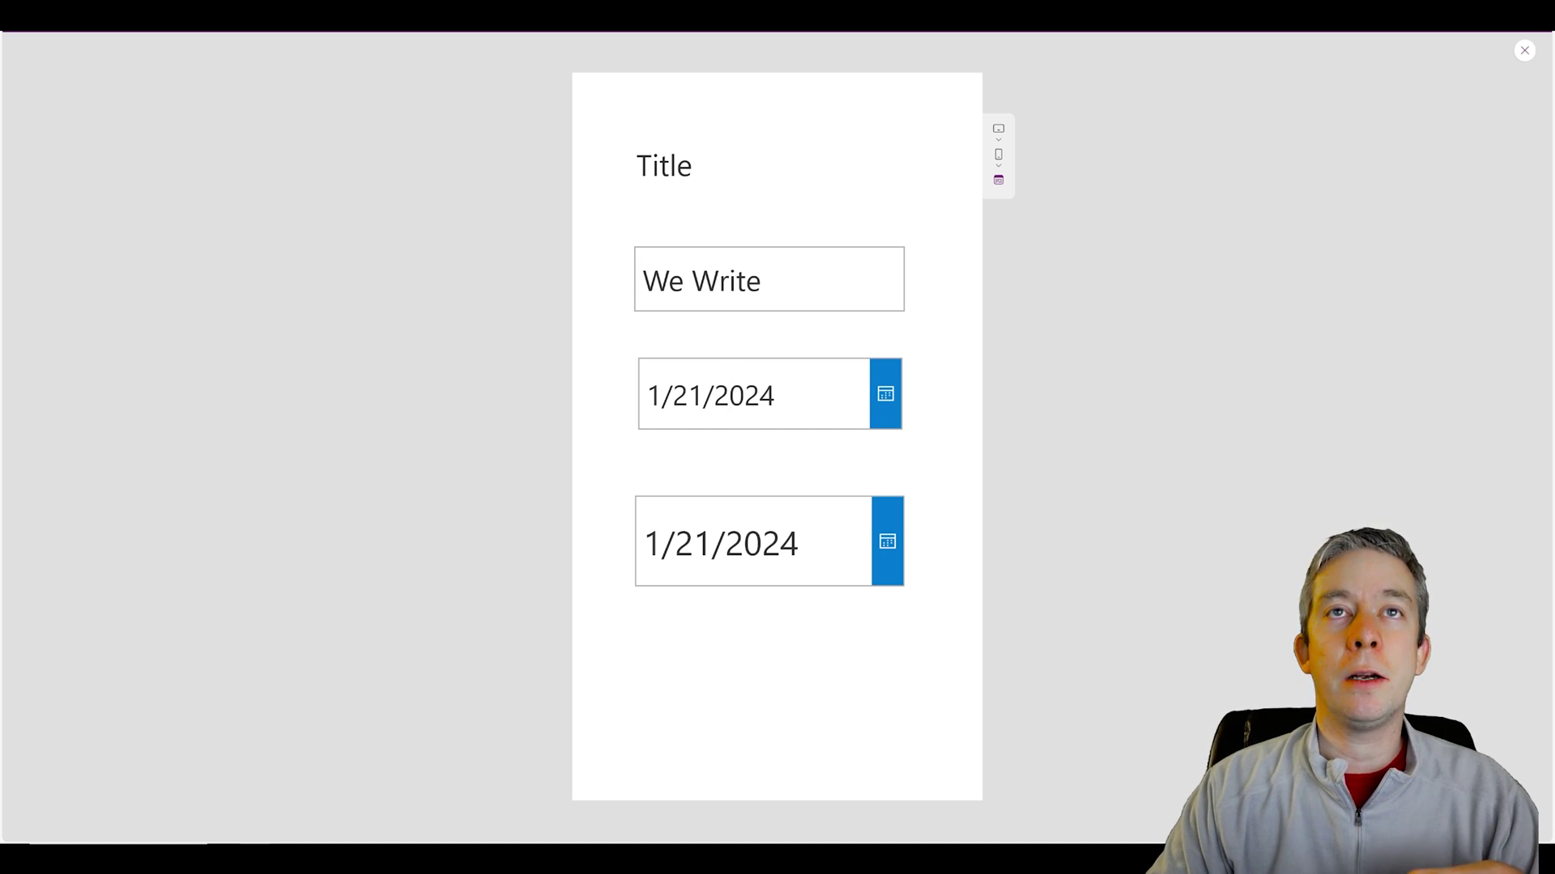
- Set the first date picker to 1/24/2024 and the second to 1/26/2024 in the preview, and return to the editor
click(1524, 50)
click(1372, 49)
click(875, 418)
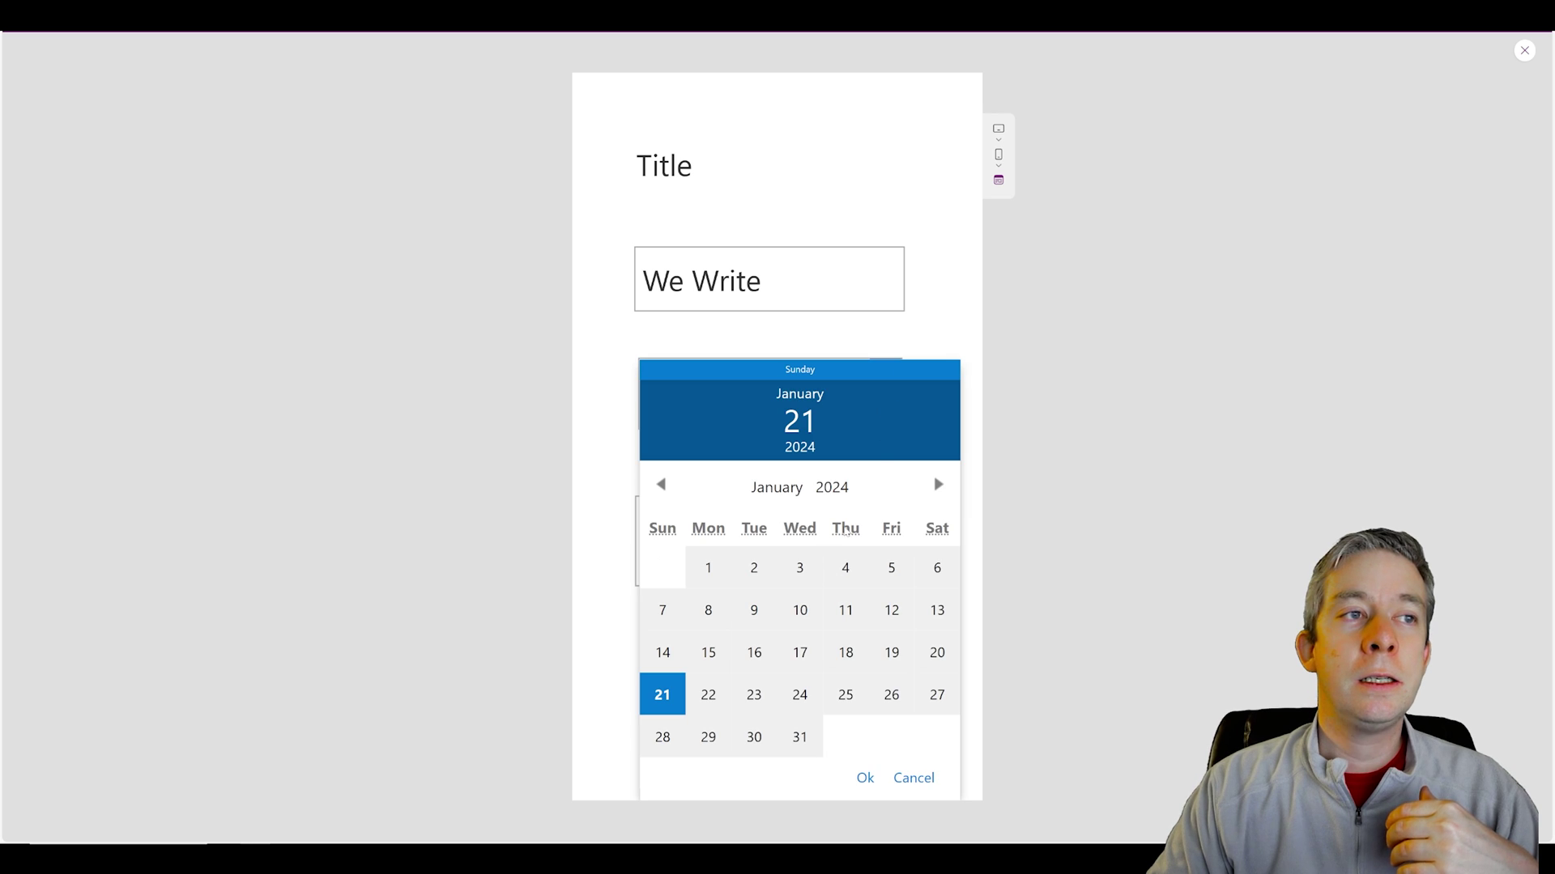
click(800, 694)
click(863, 777)
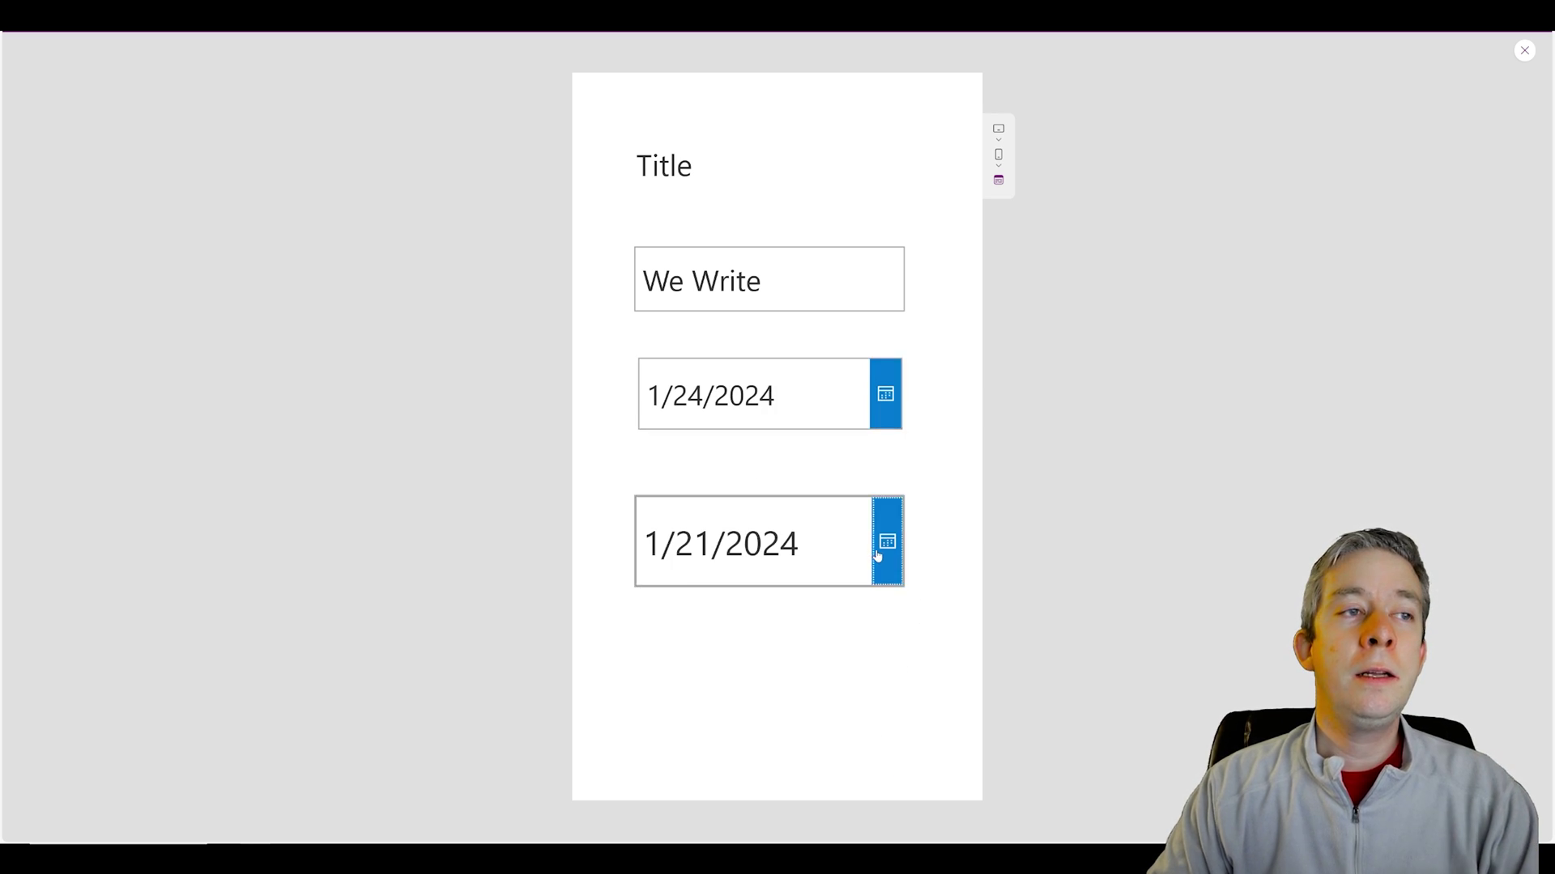
click(876, 546)
click(887, 695)
click(862, 779)
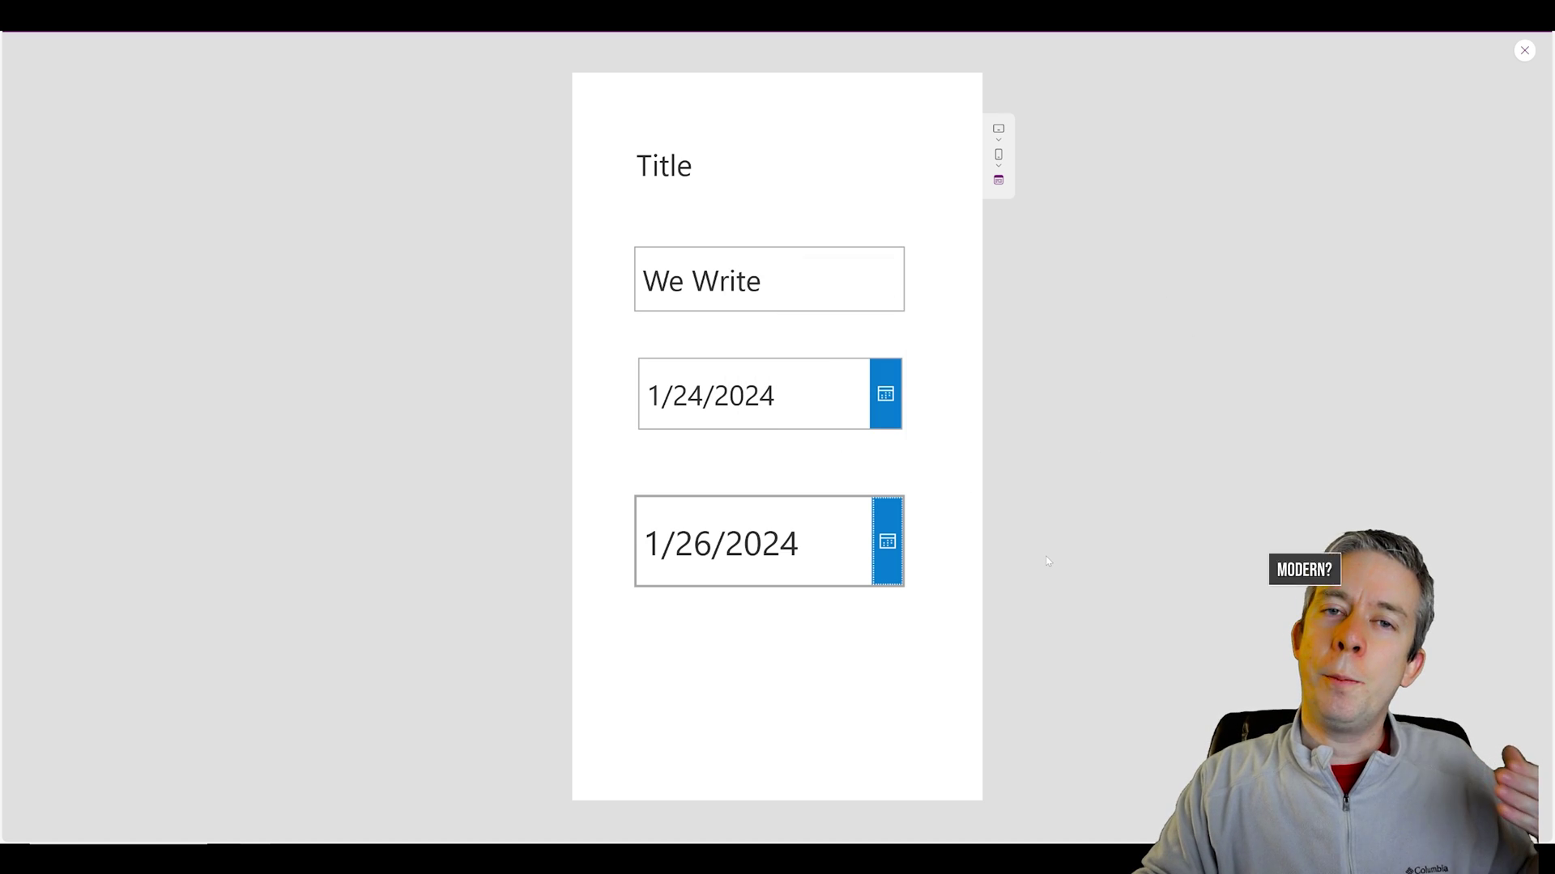
click(1525, 51)
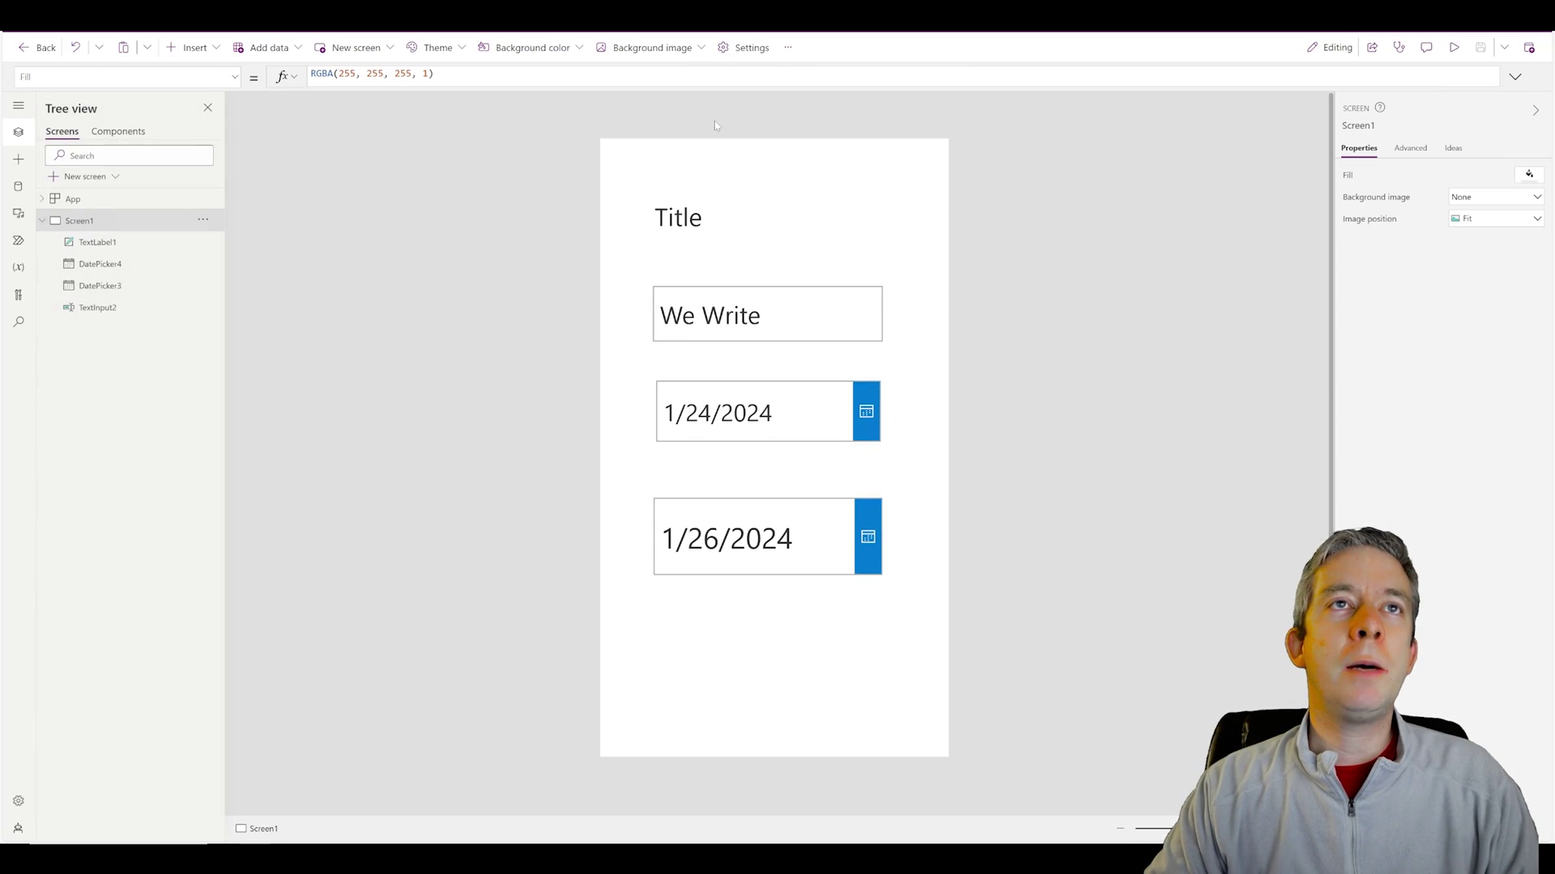
- Turn on modern controls and themes in the app's general settings
click(747, 47)
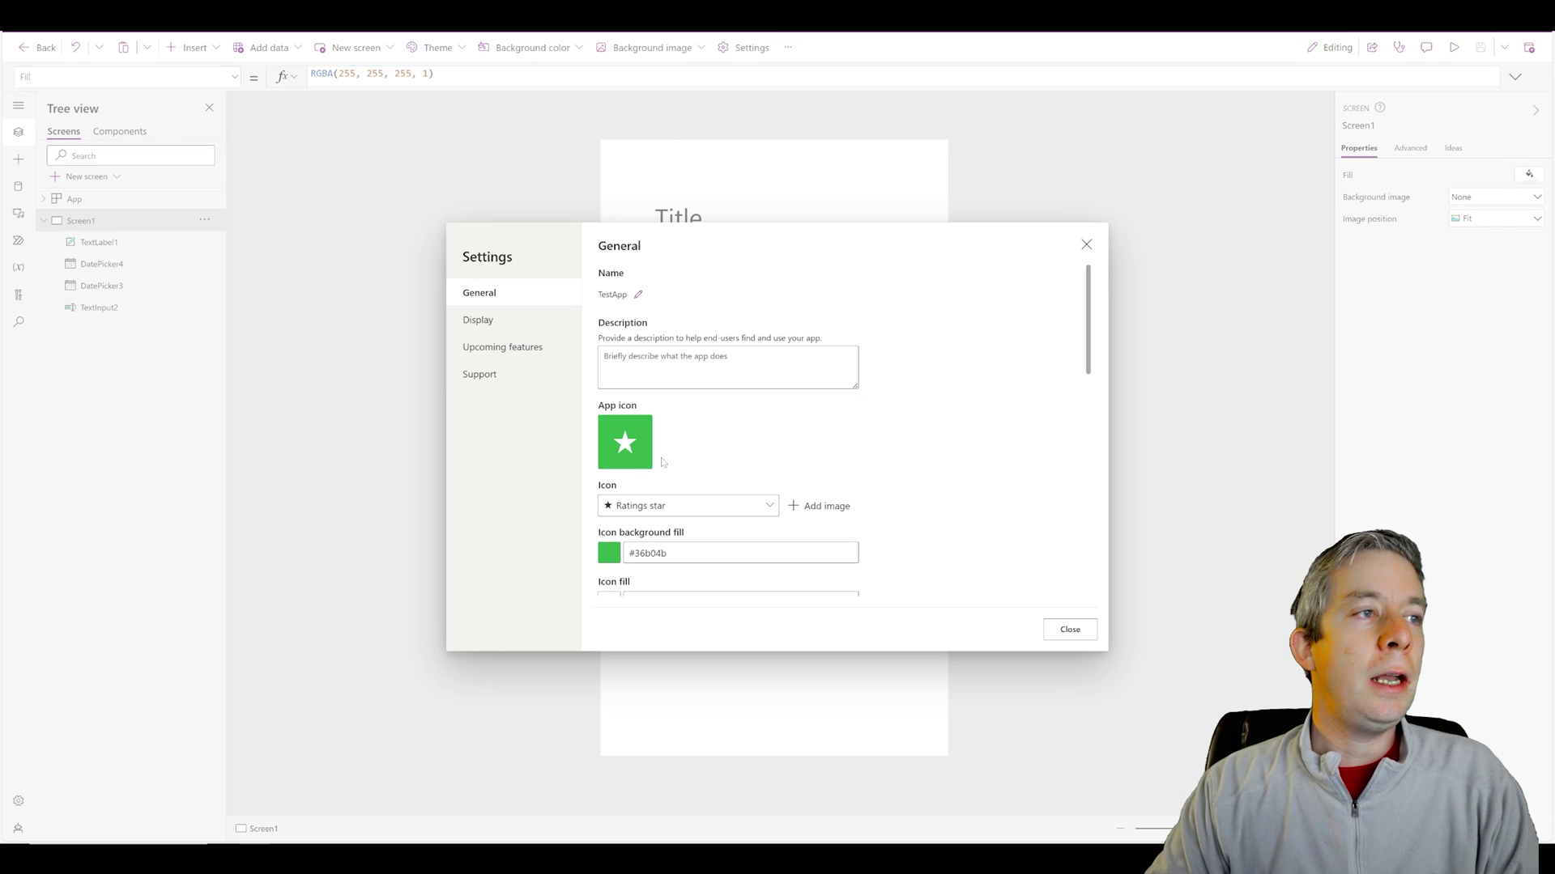
scroll(622, 493, down, 4)
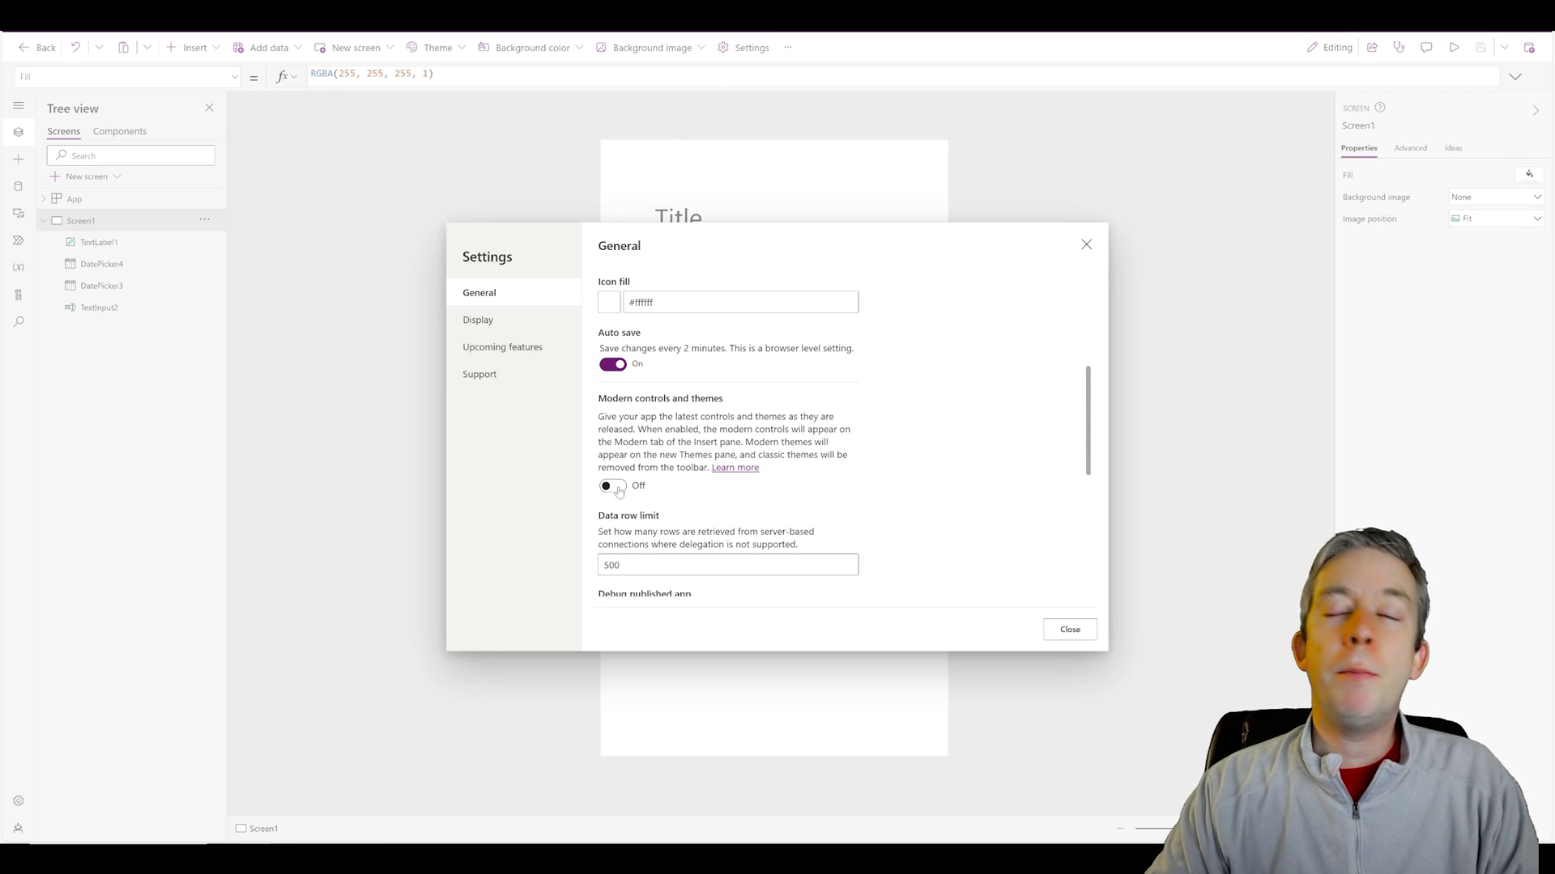
click(613, 486)
click(1085, 245)
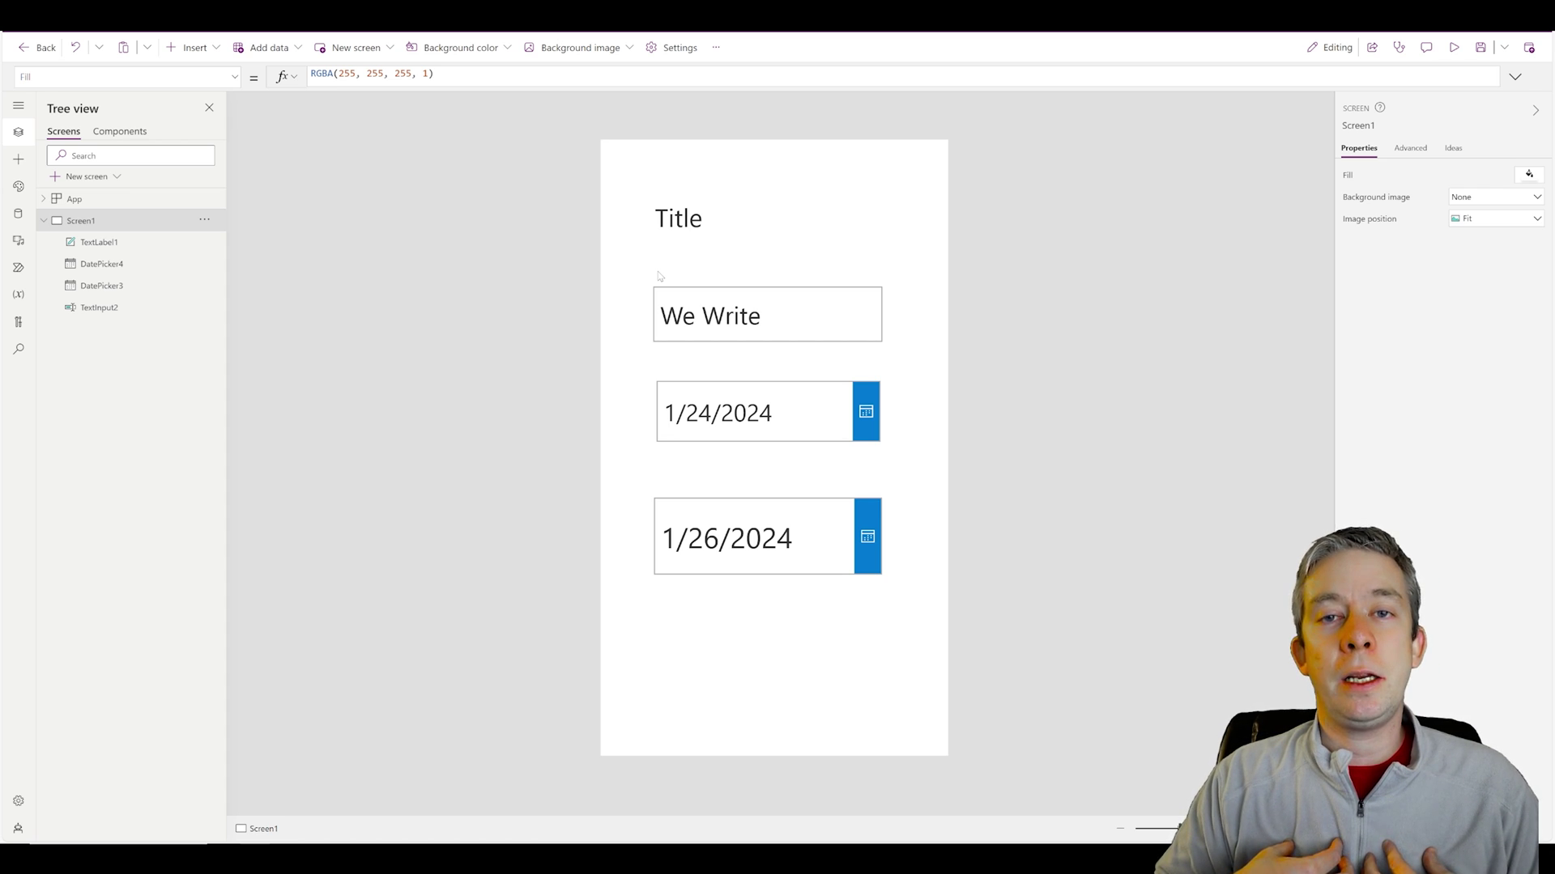
- Leave the TestApp editor and return to the Power Apps home page
click(16, 50)
click(885, 476)
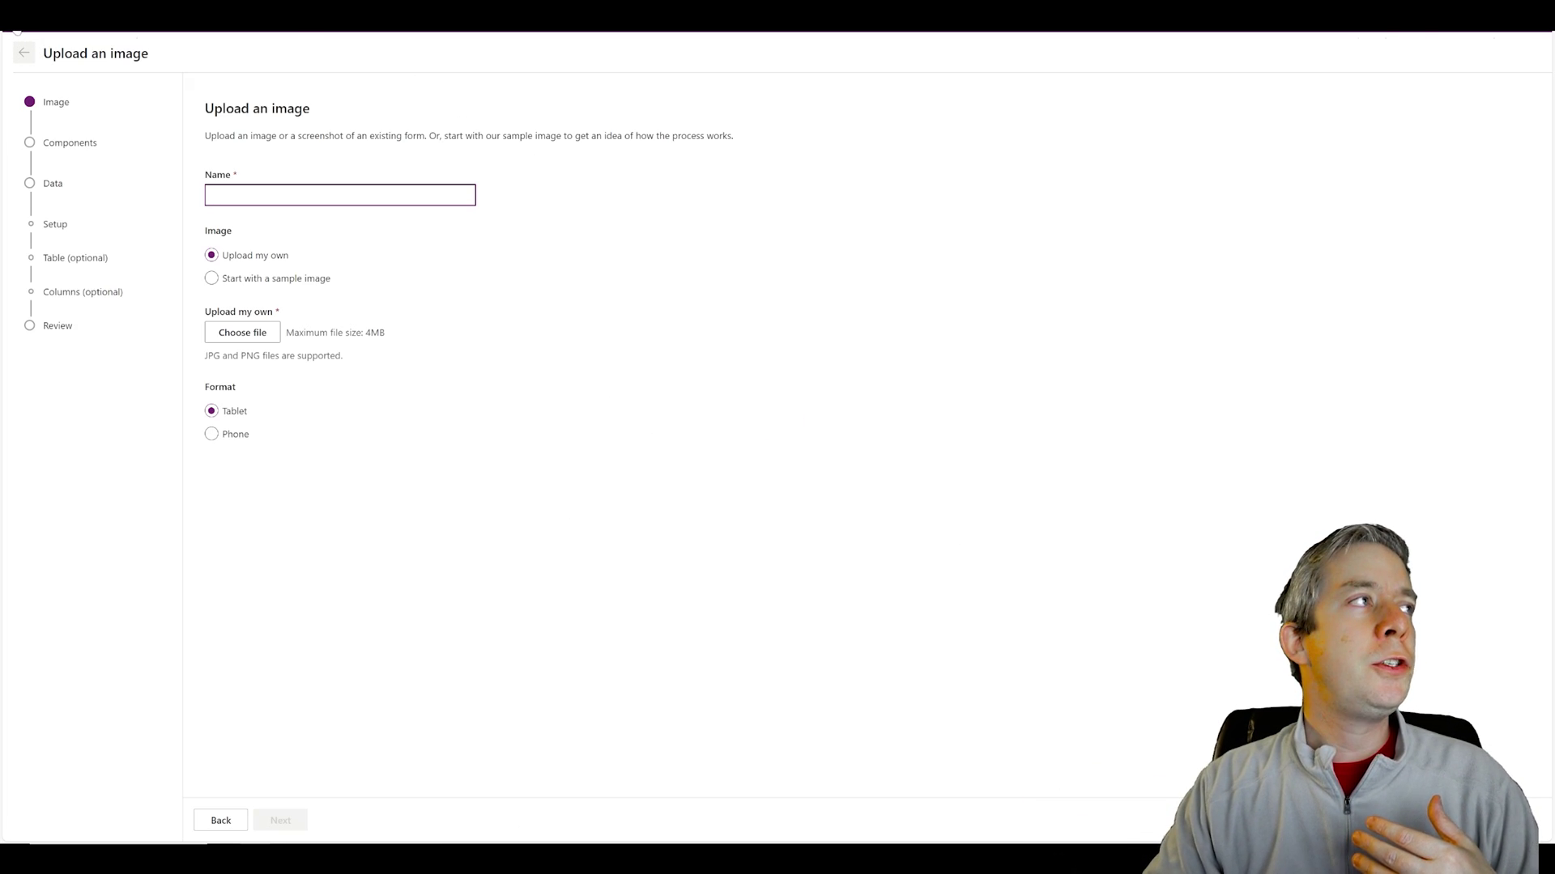
click(19, 15)
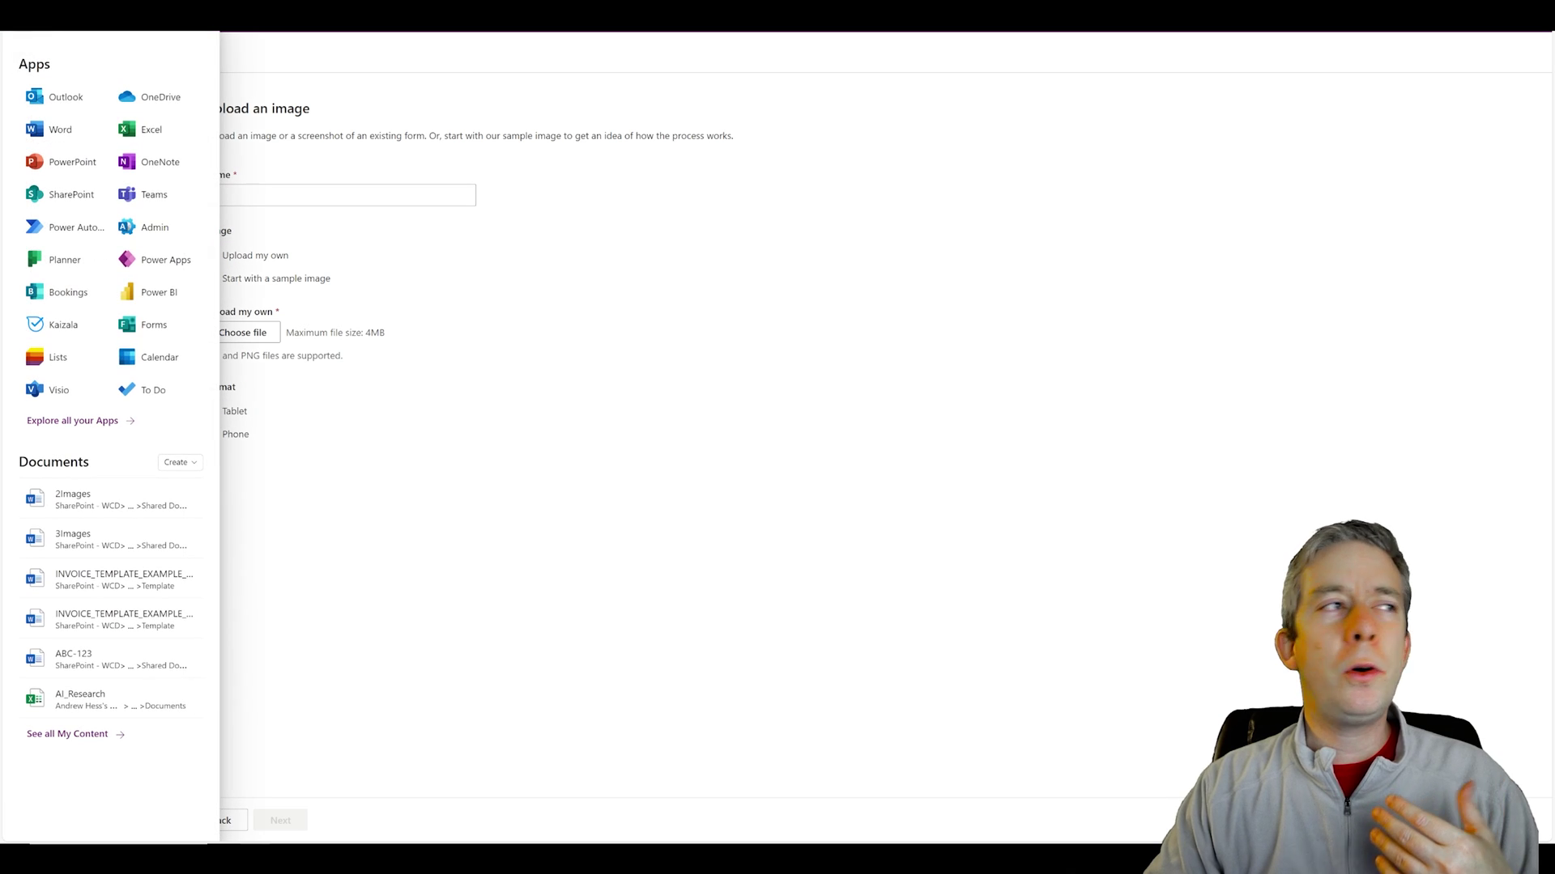
click(151, 264)
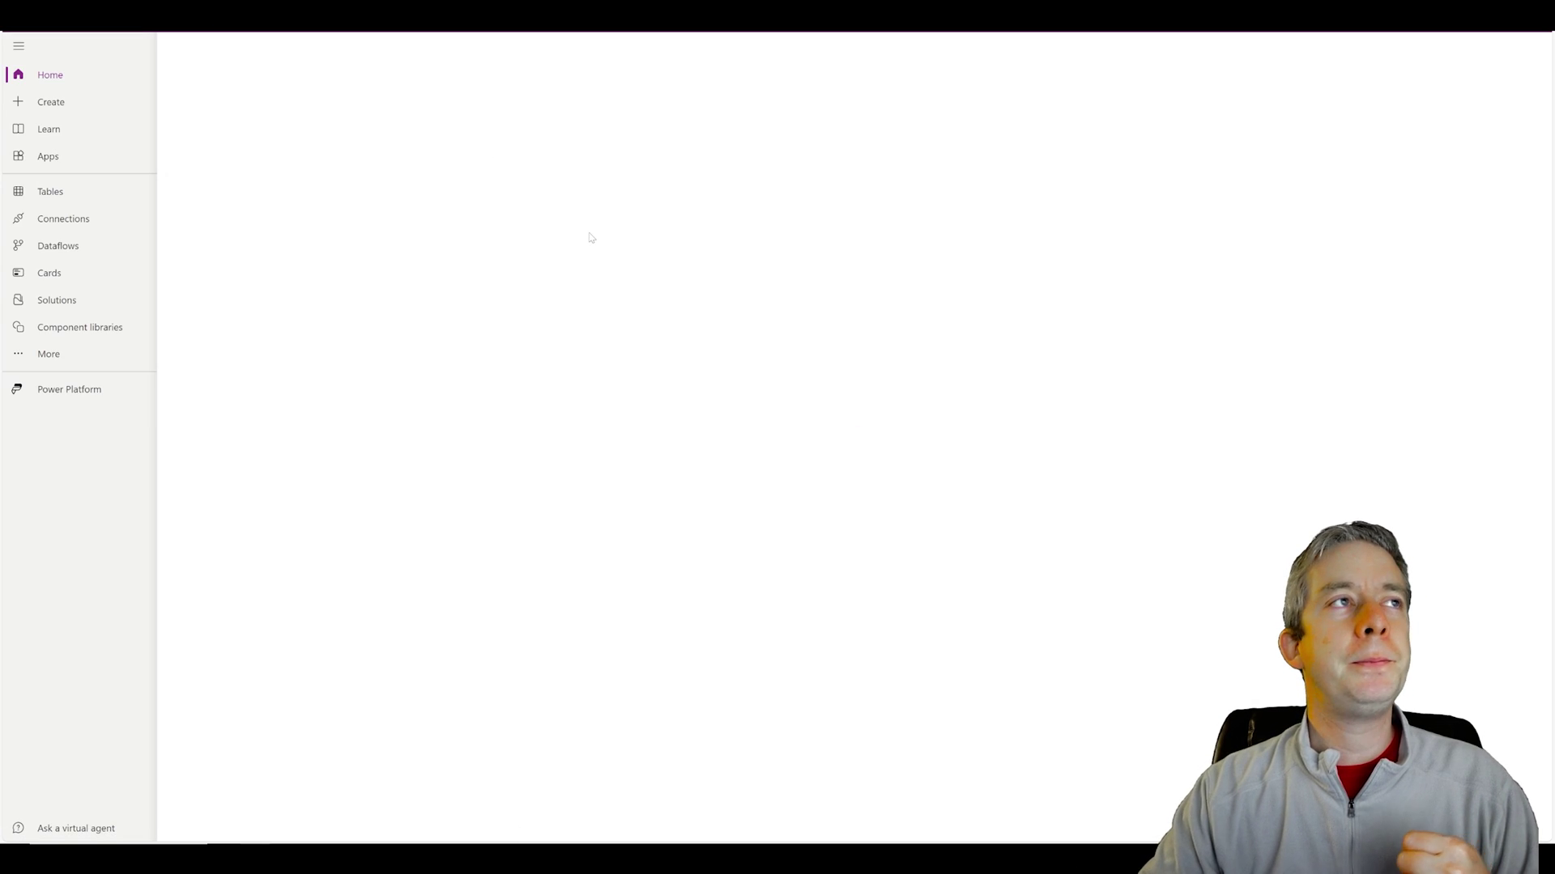
- Open the blank canvas app setup from the Create page and try its Phone and Tablet formats
click(50, 102)
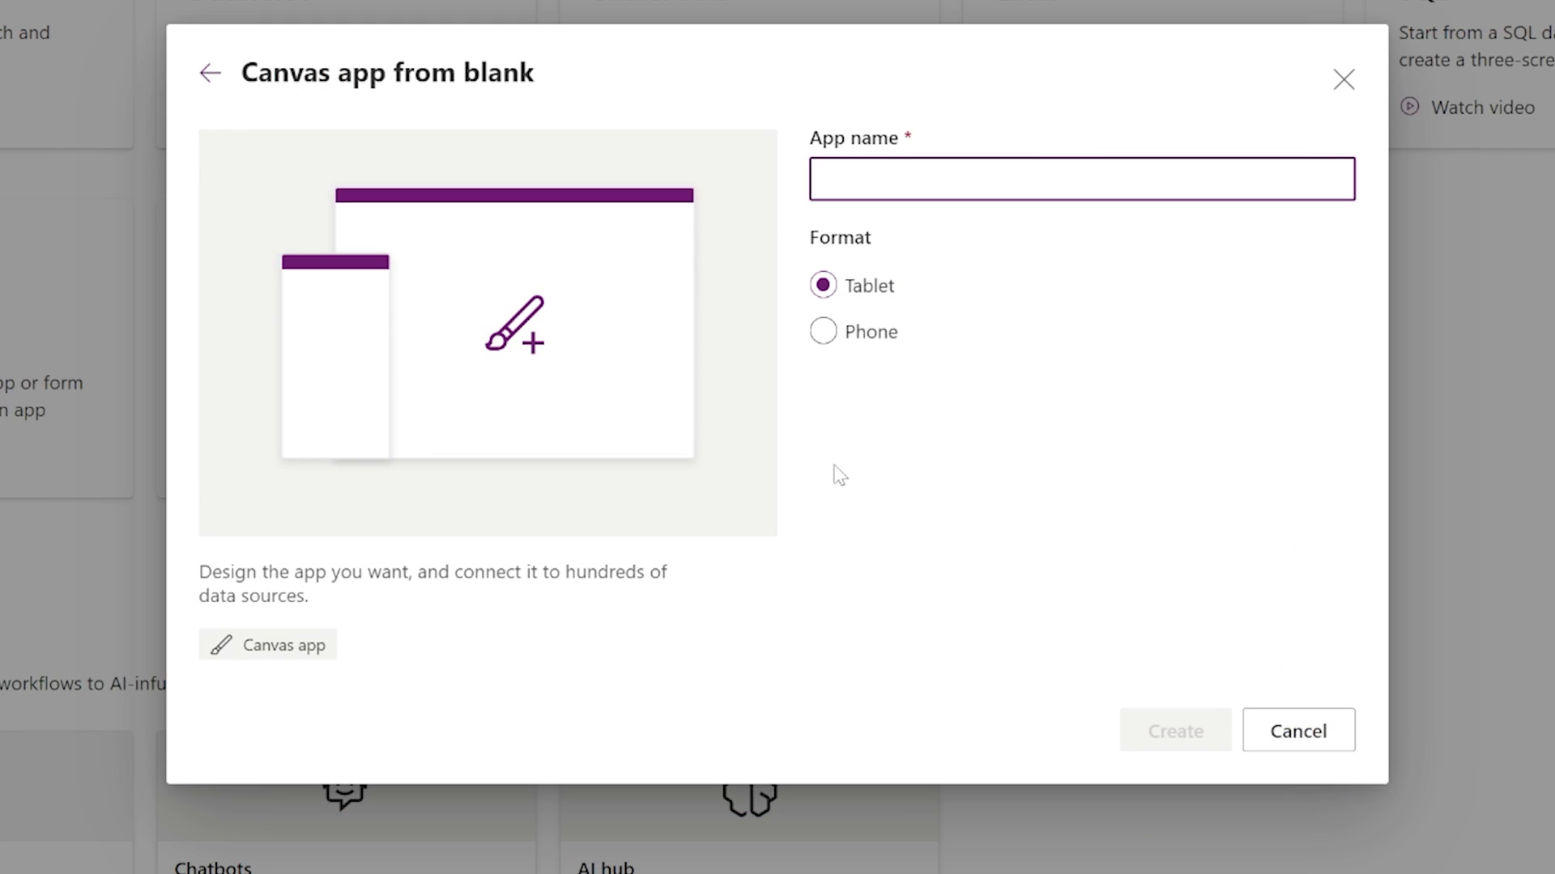
click(878, 334)
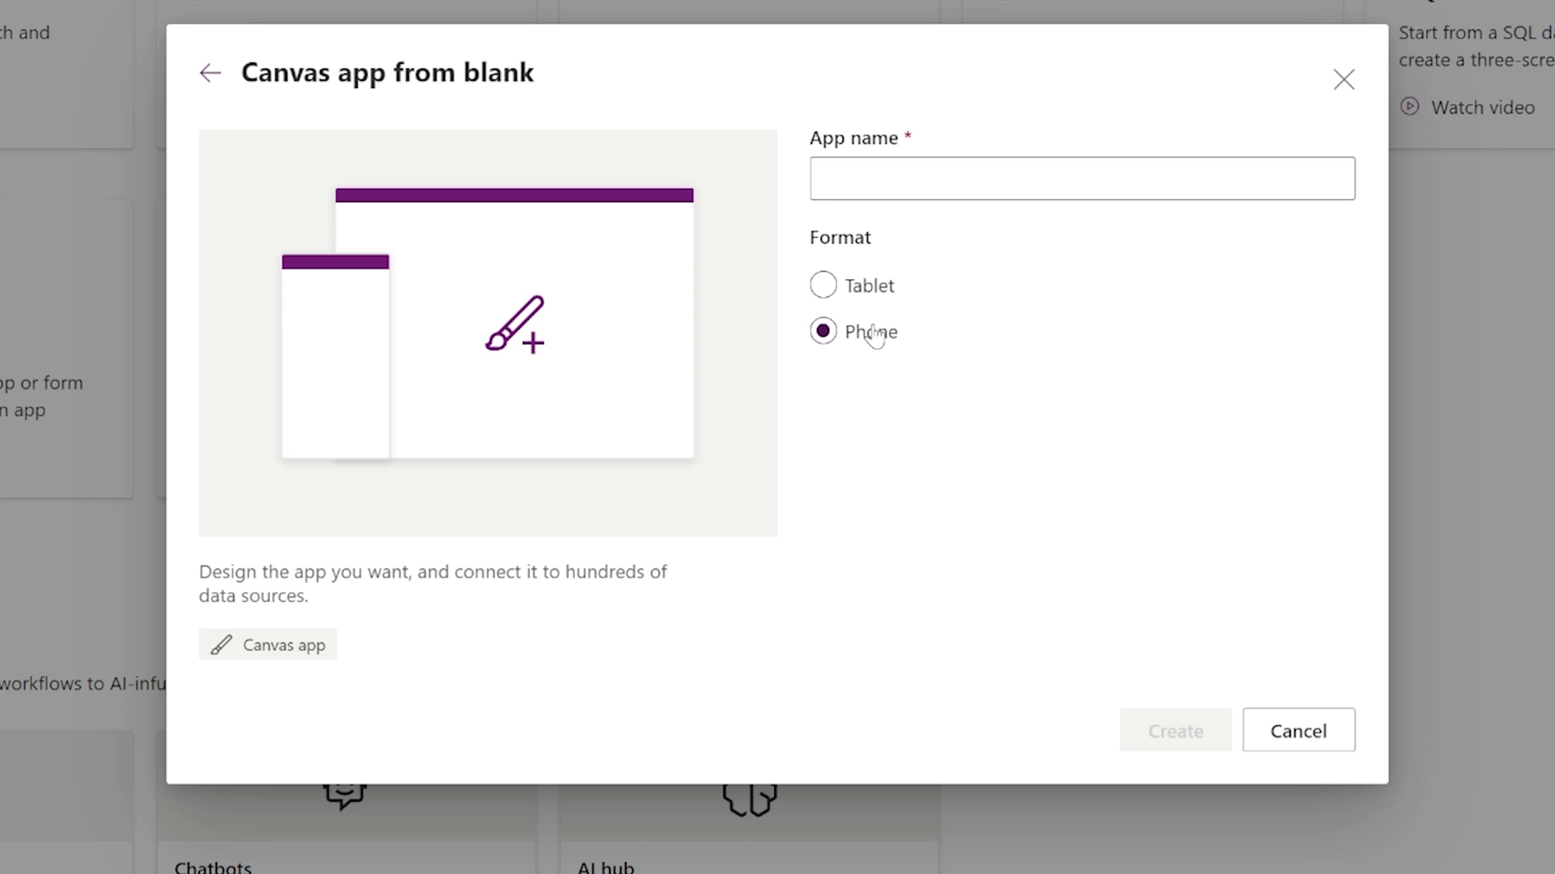
click(880, 292)
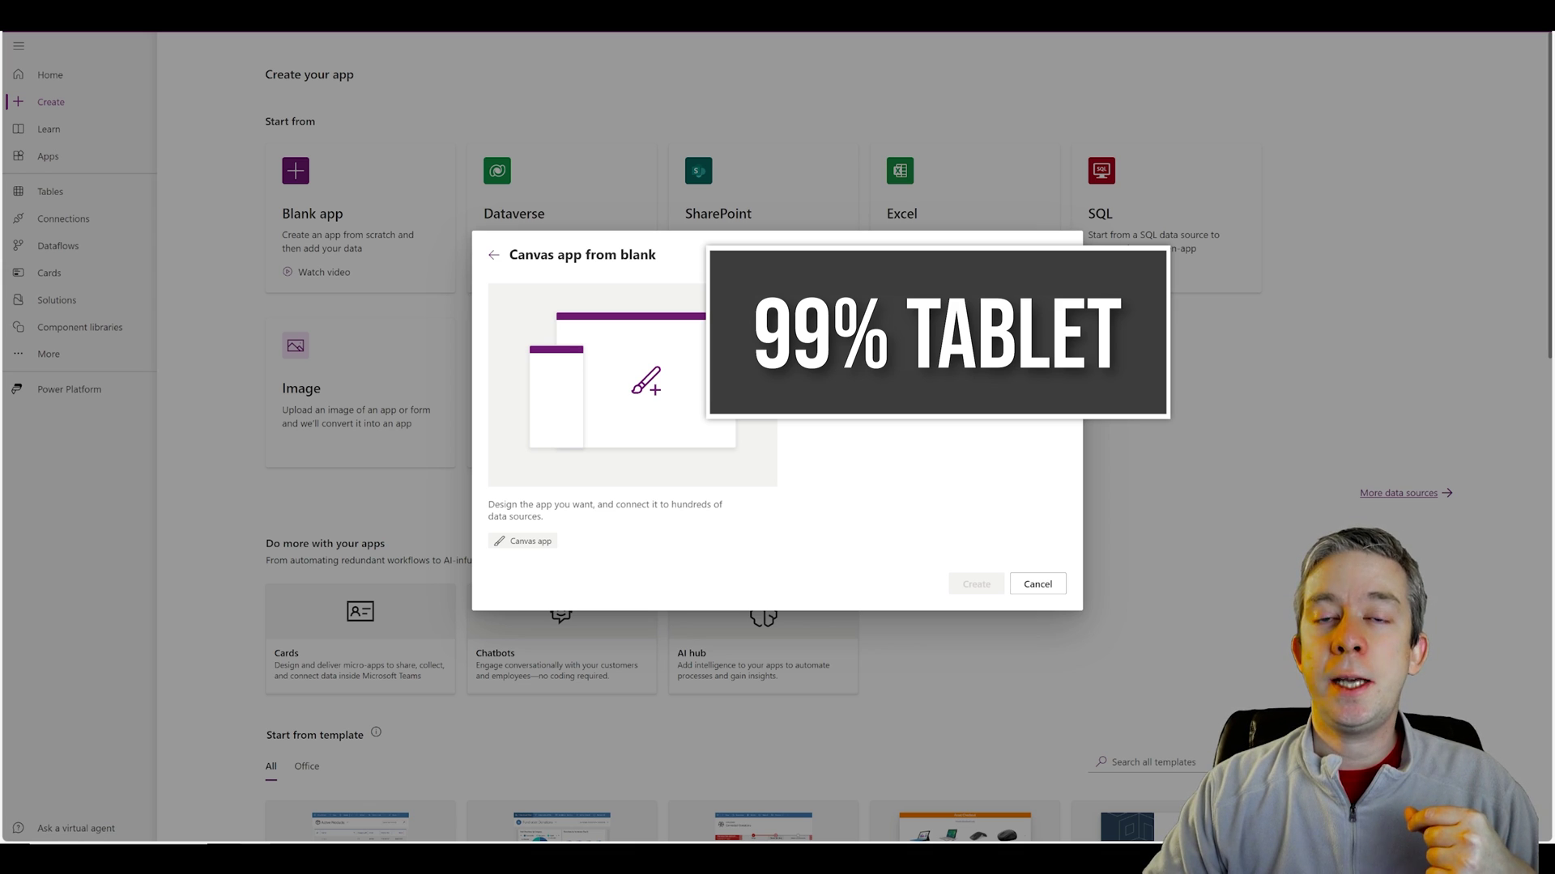
click(800, 385)
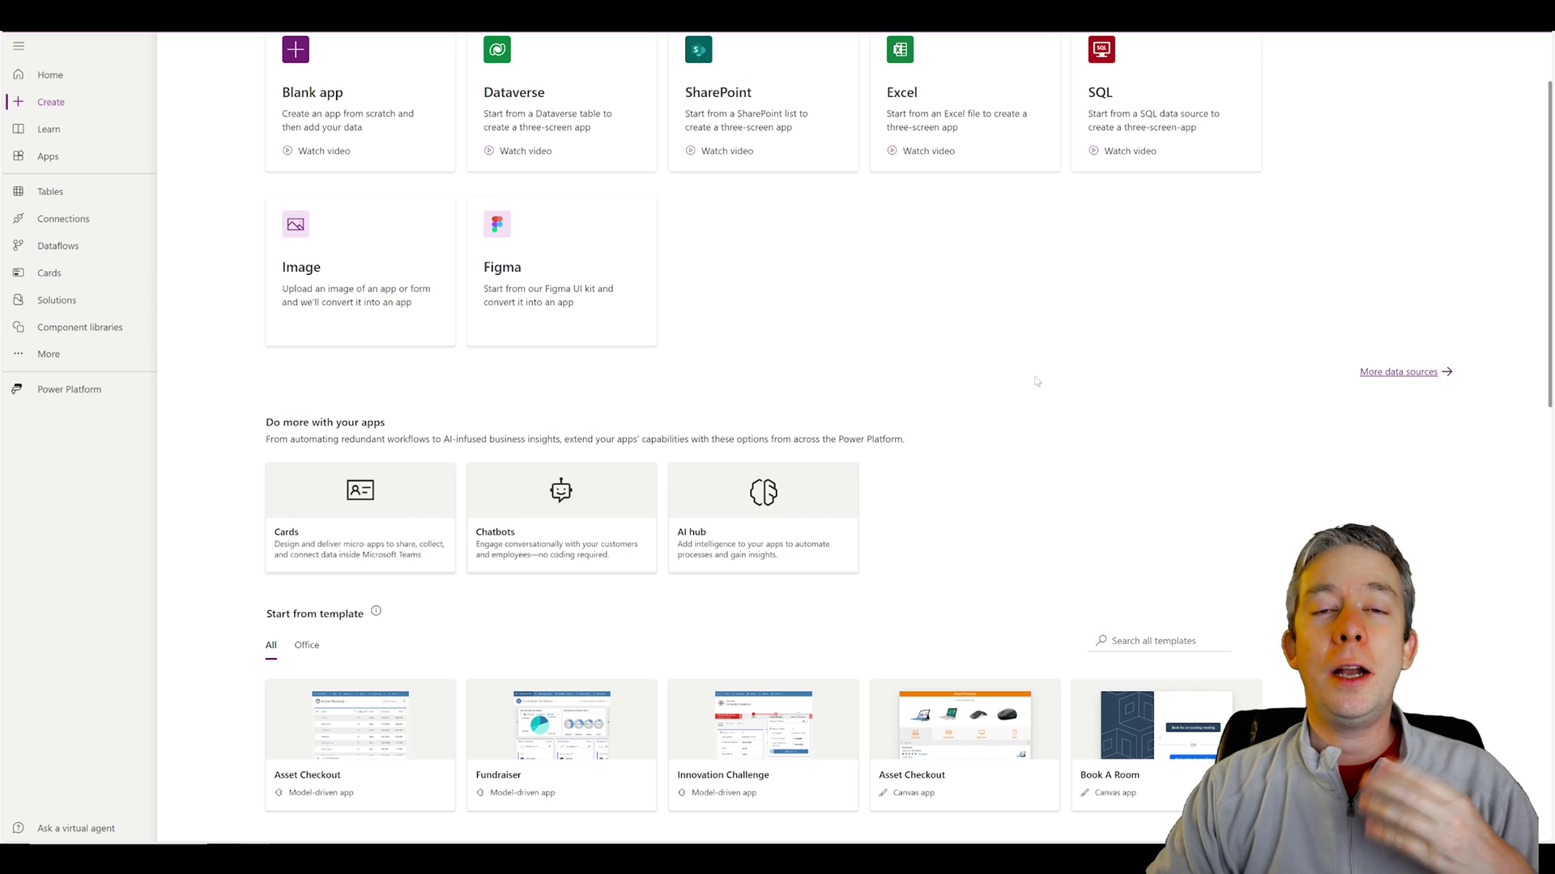
- Open the Cards page, play Test Card, and clear the default text in its "This is a test label" field
click(320, 531)
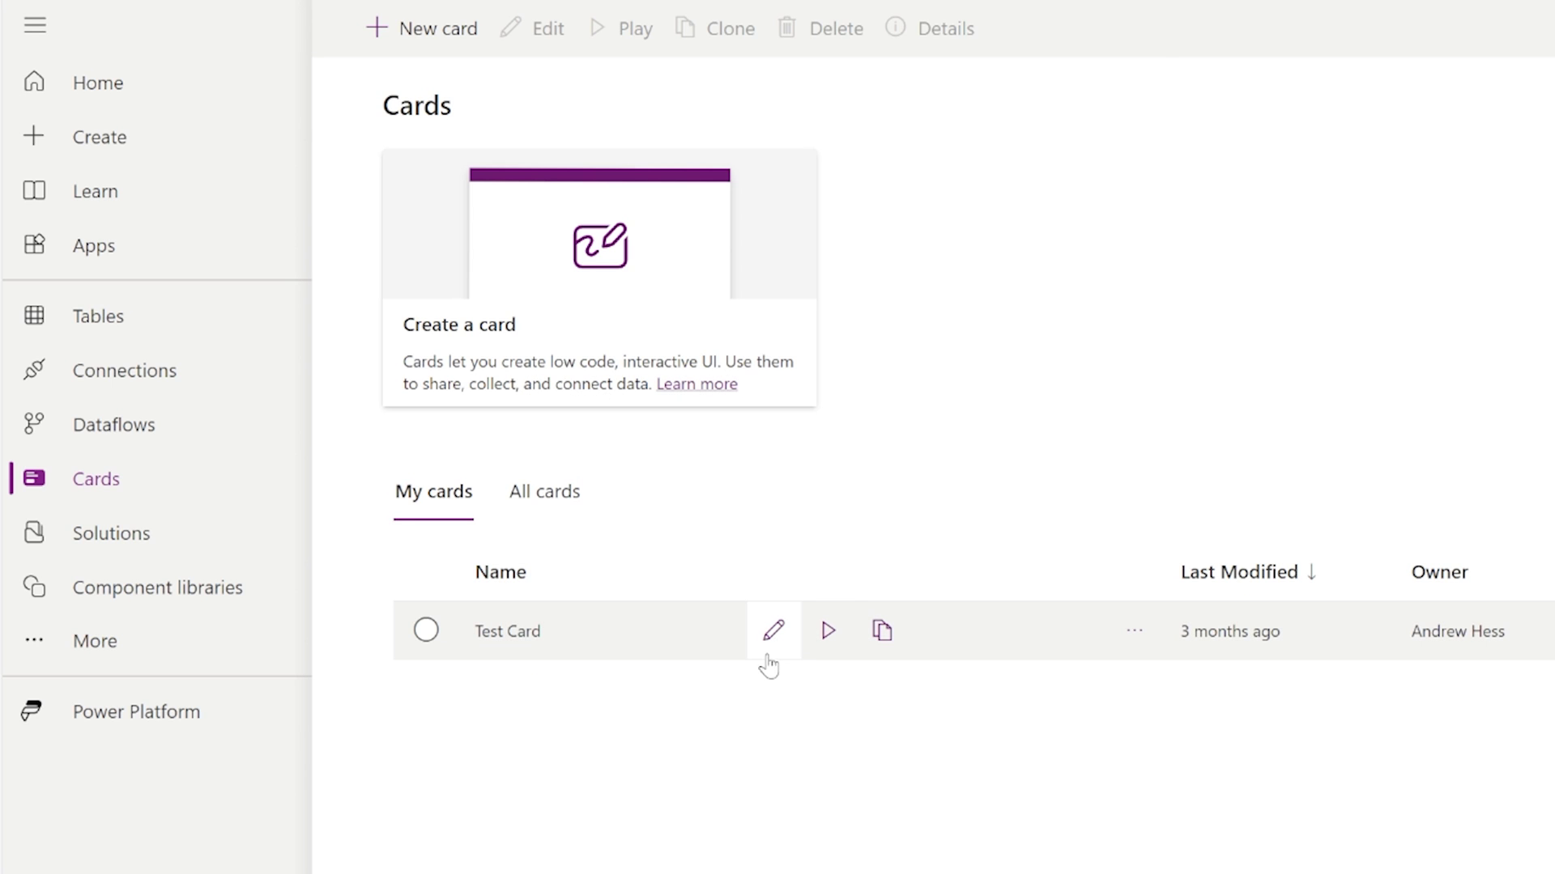
click(820, 635)
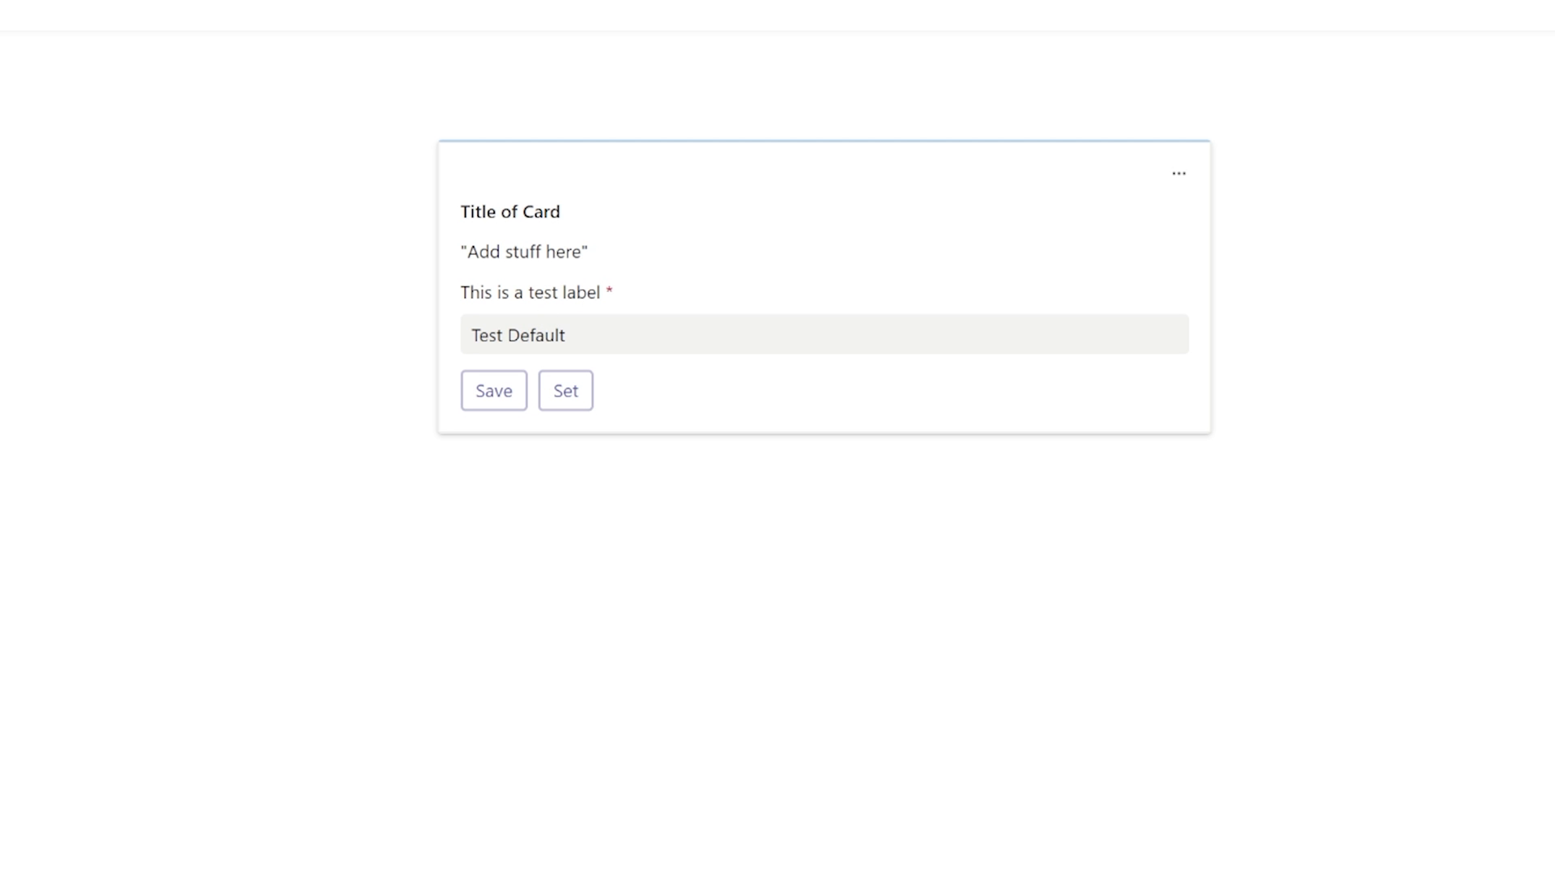
drag(570, 335, 446, 328)
key(BackSpace)
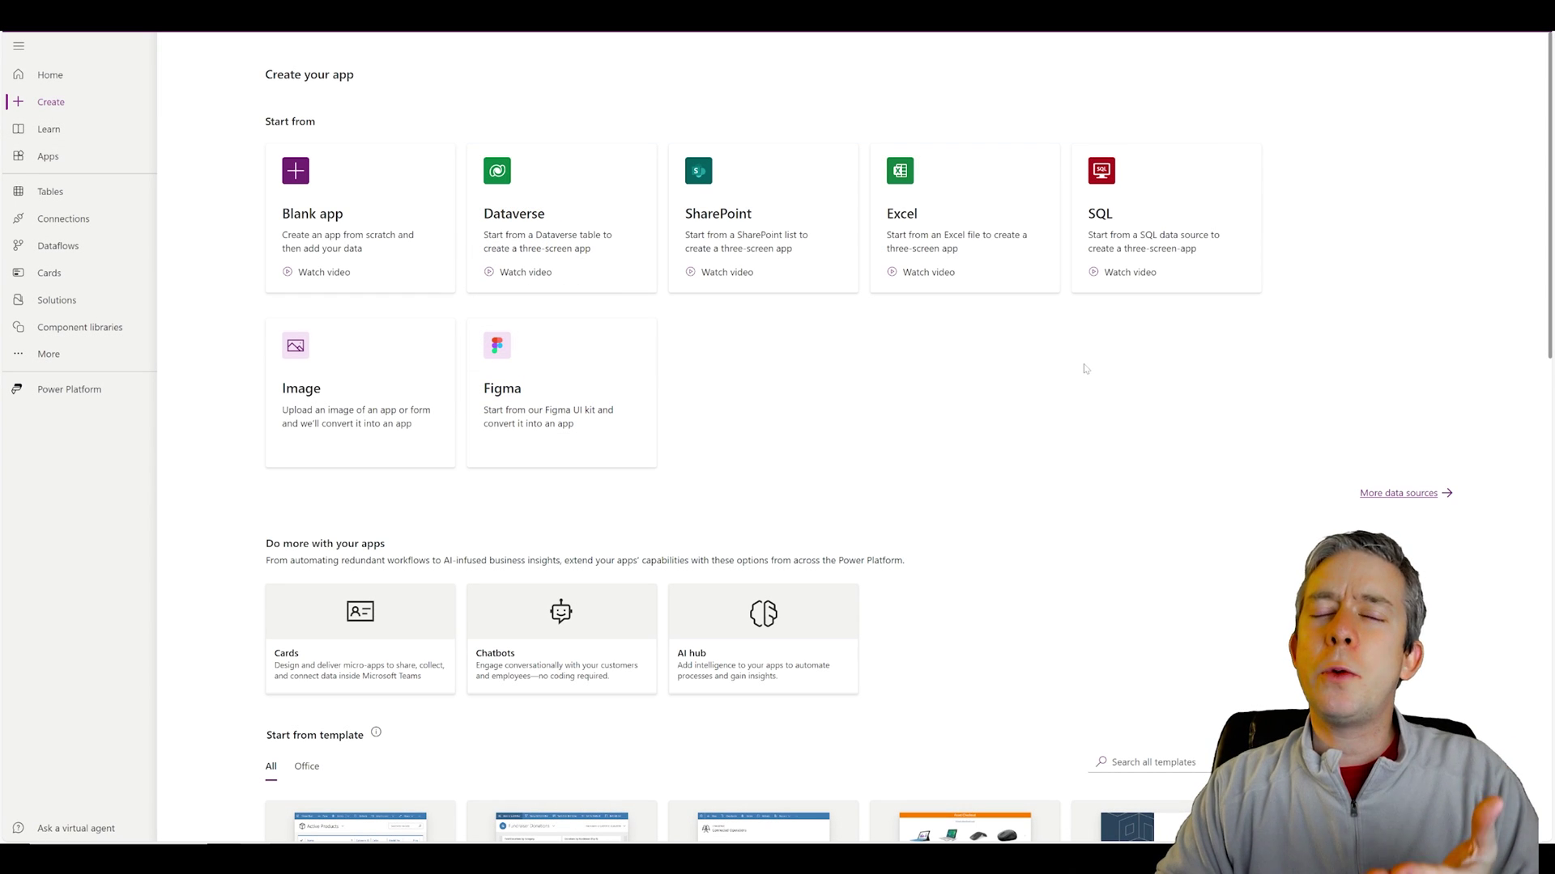
- Examine the range of app templates under "Start from template" on the Create page, from Asset Checkout to To Do List
scroll(1085, 368, down, 8)
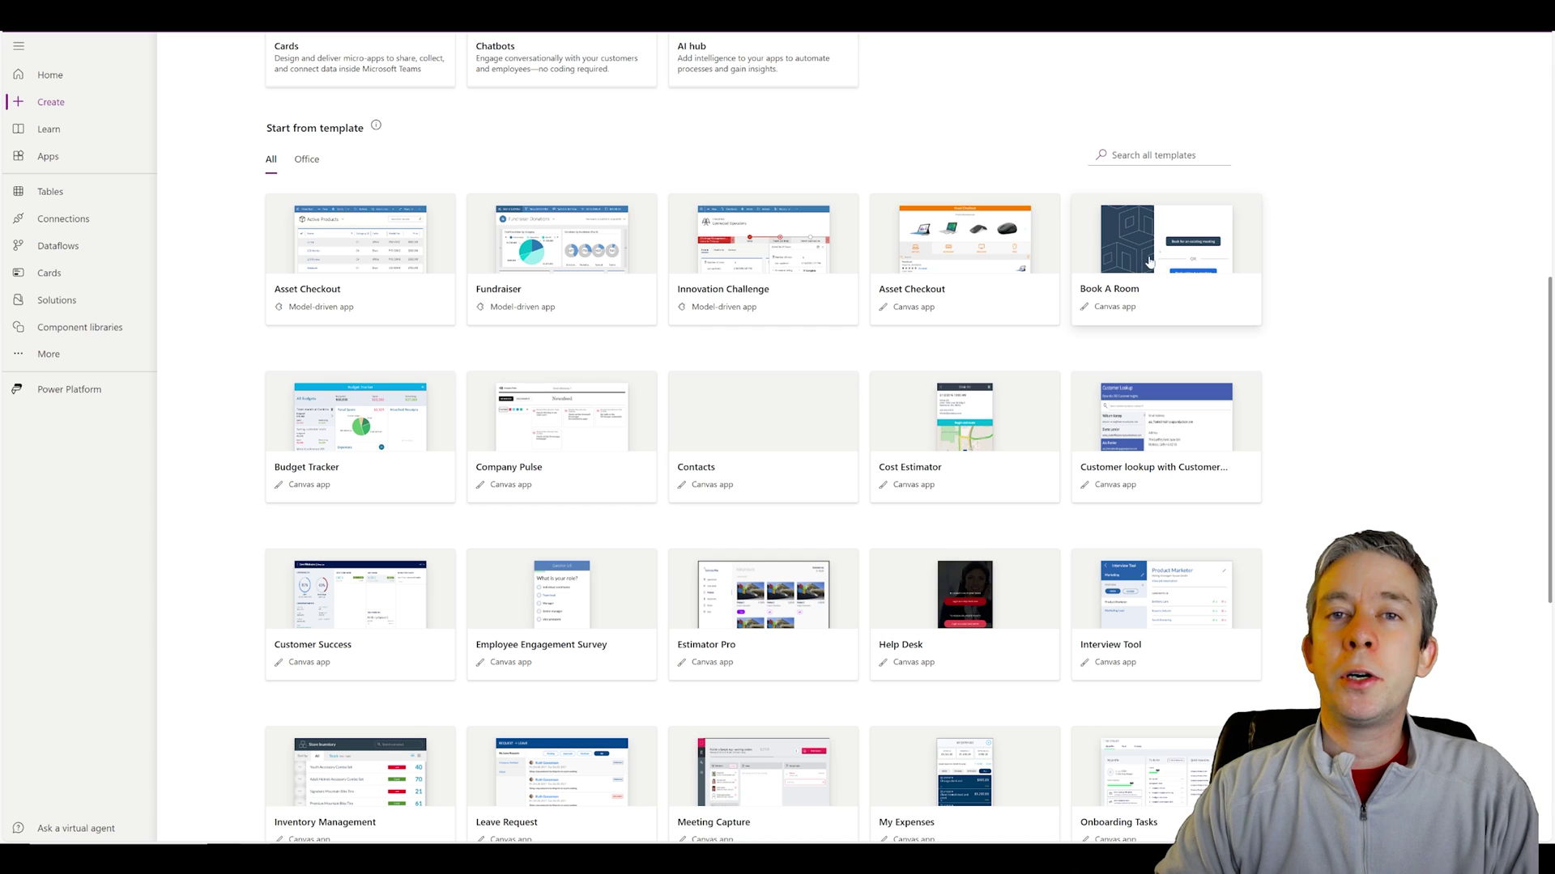
mouse_move(1151, 266)
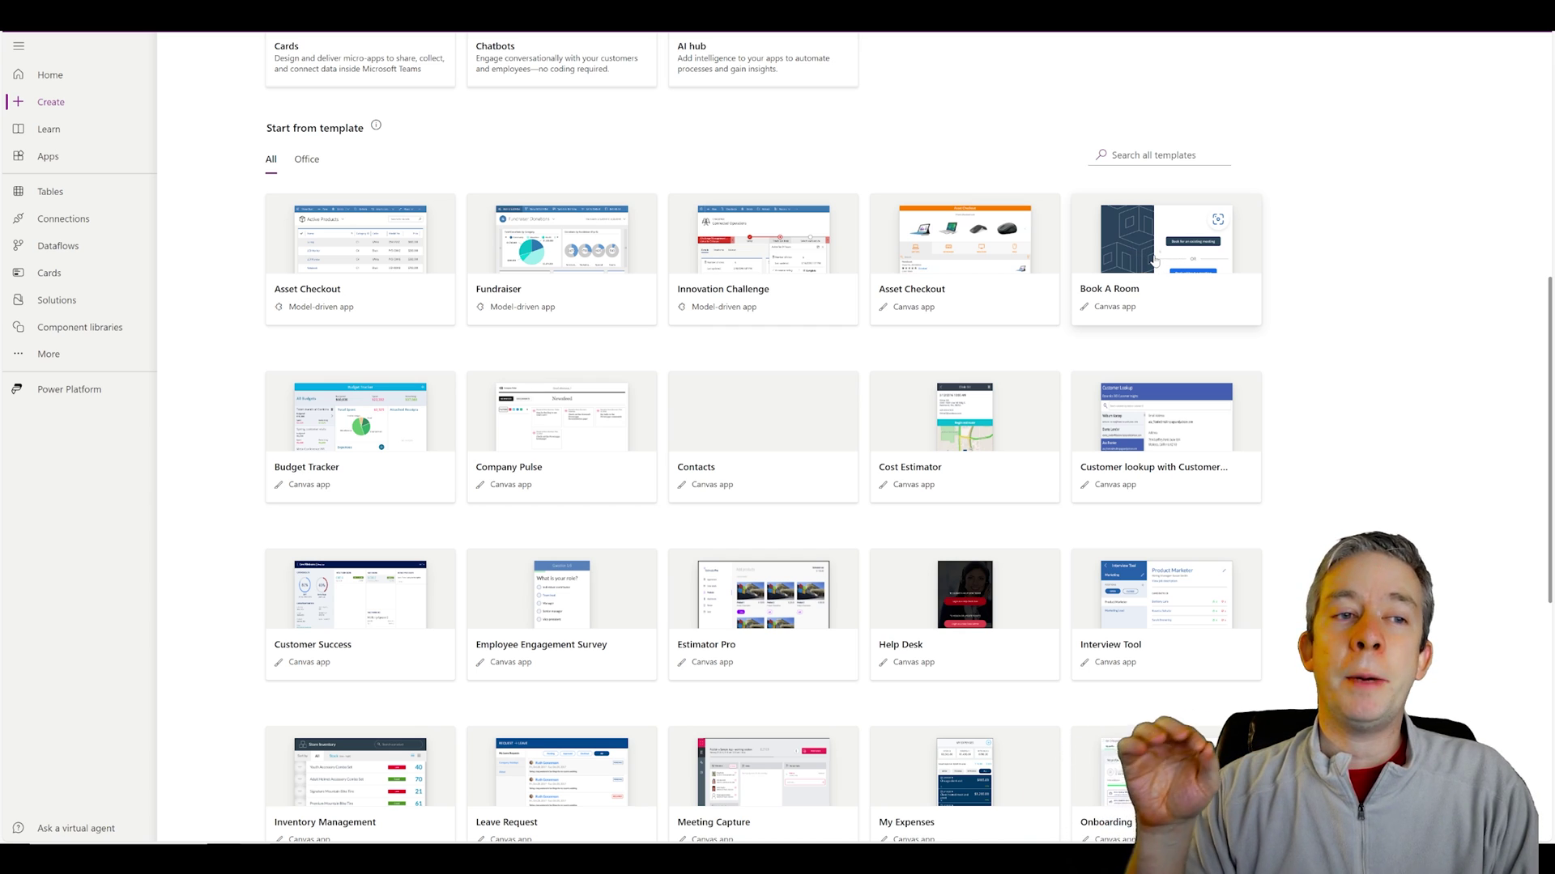
scroll(927, 486, down, 3)
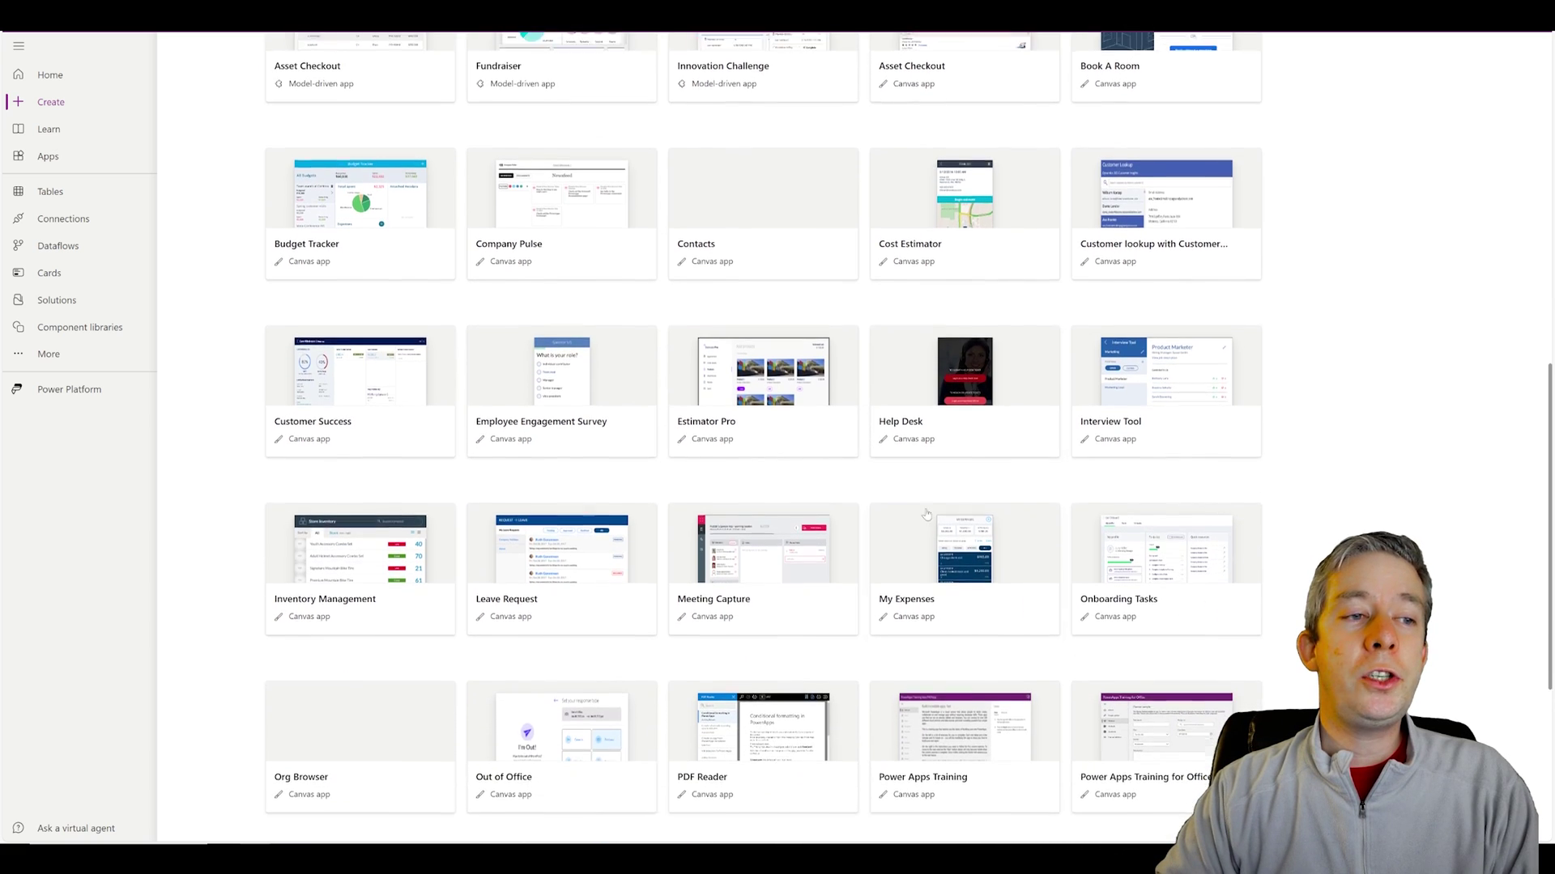
scroll(926, 515, down, 3)
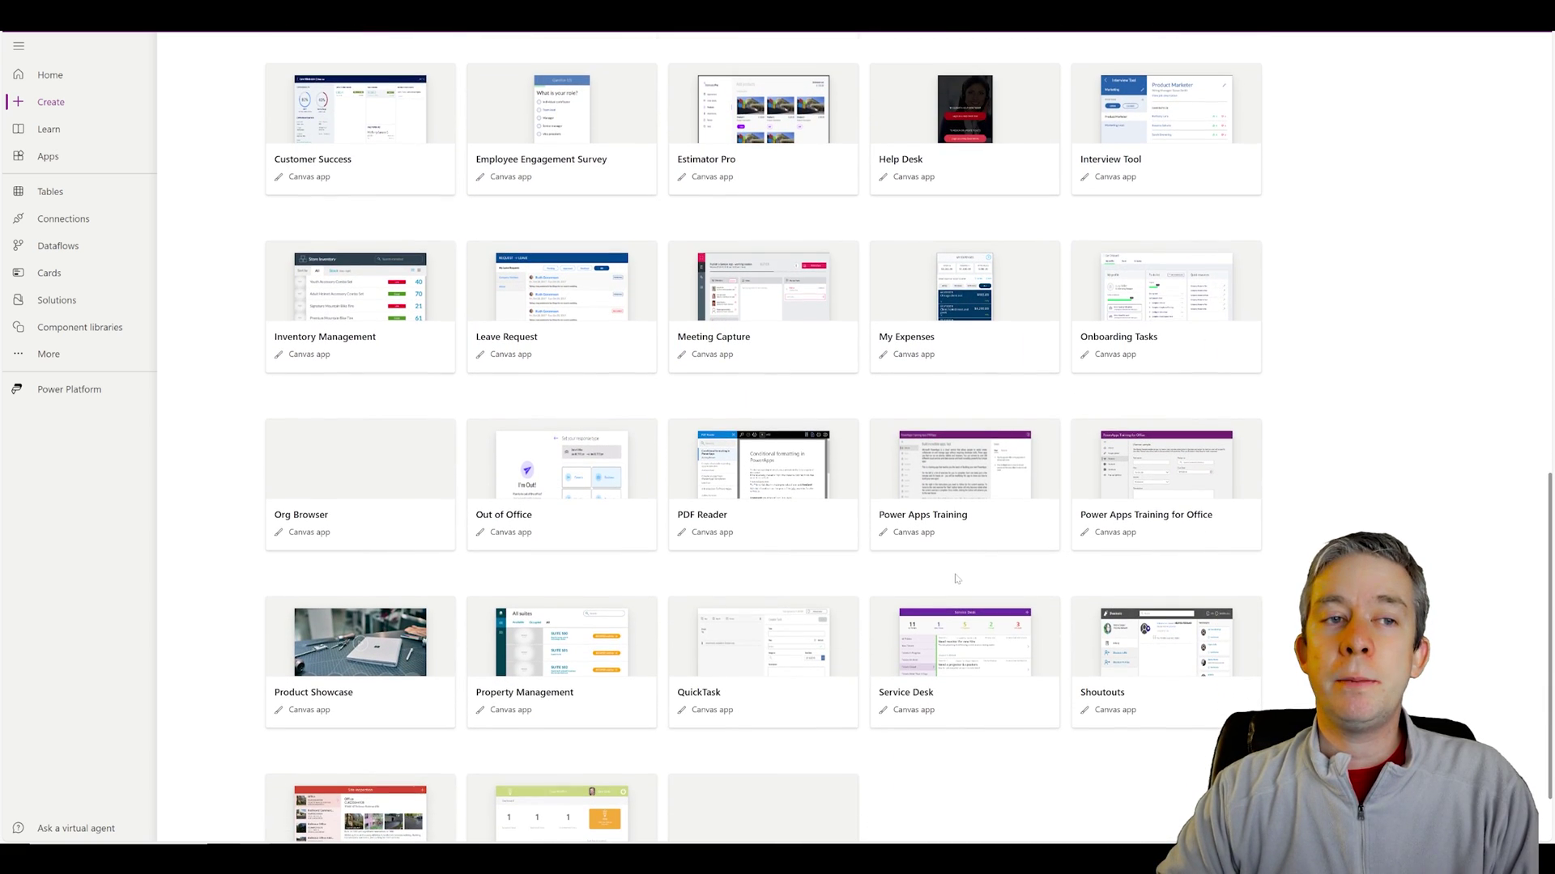
scroll(956, 578, down, 2)
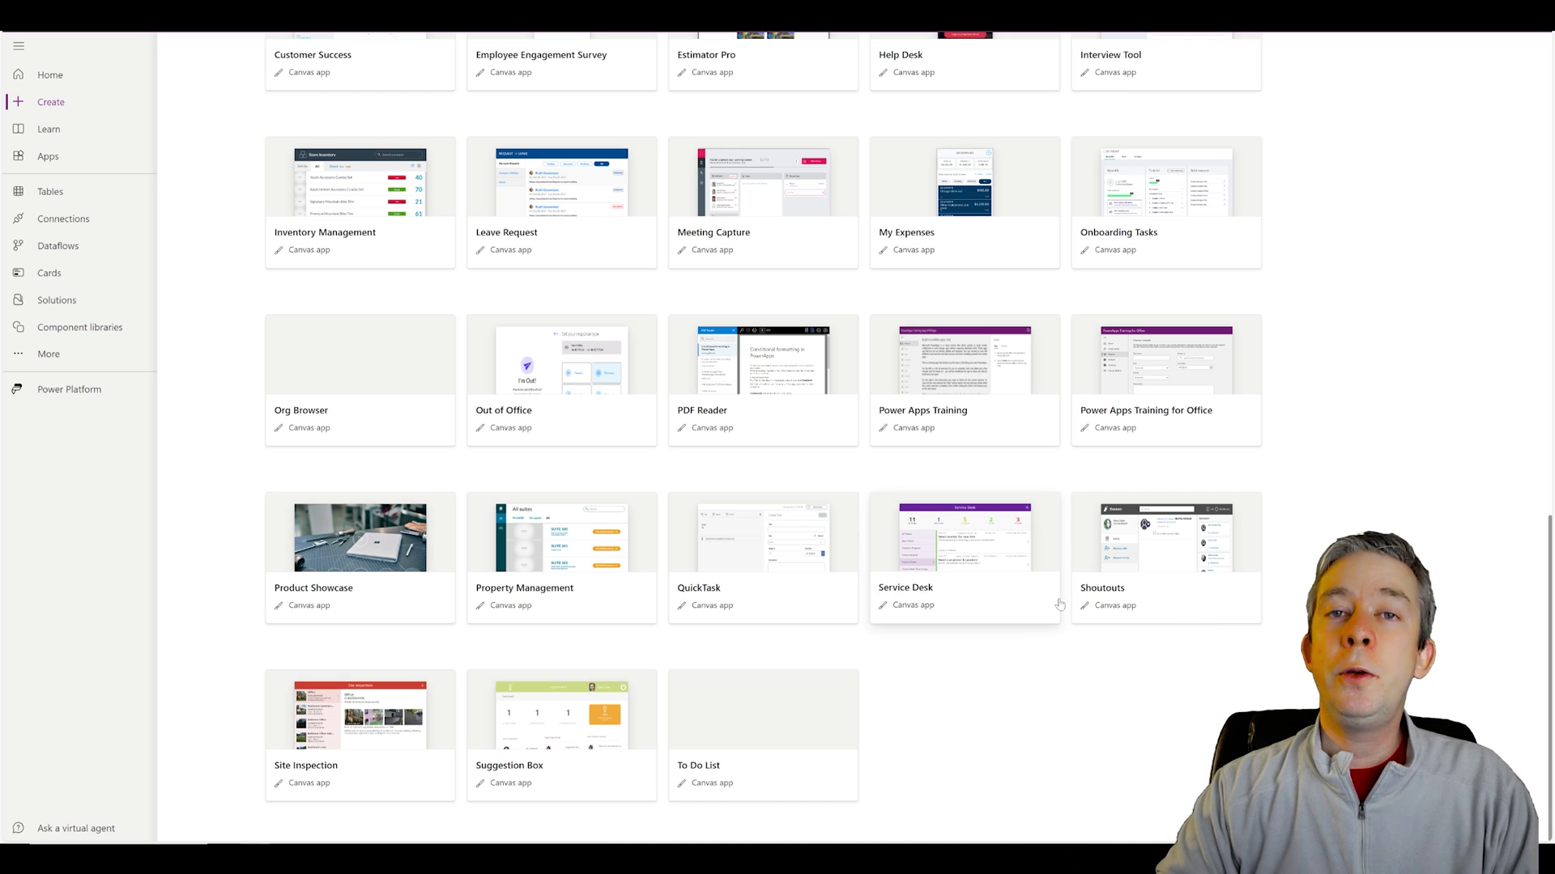
scroll(1081, 566, up, 7)
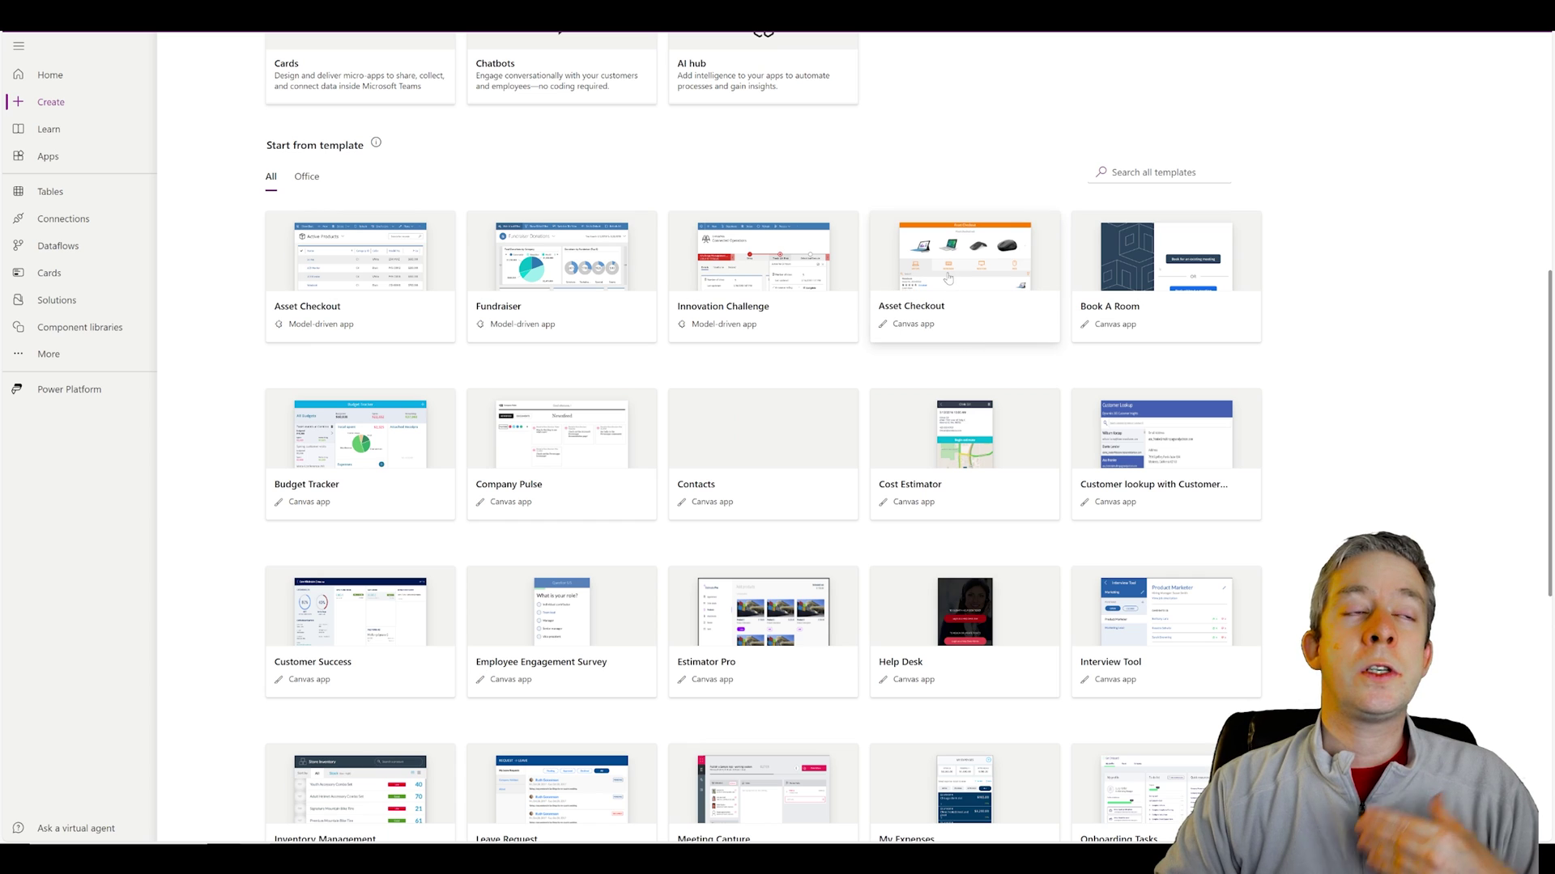
scroll(949, 278, down, 7)
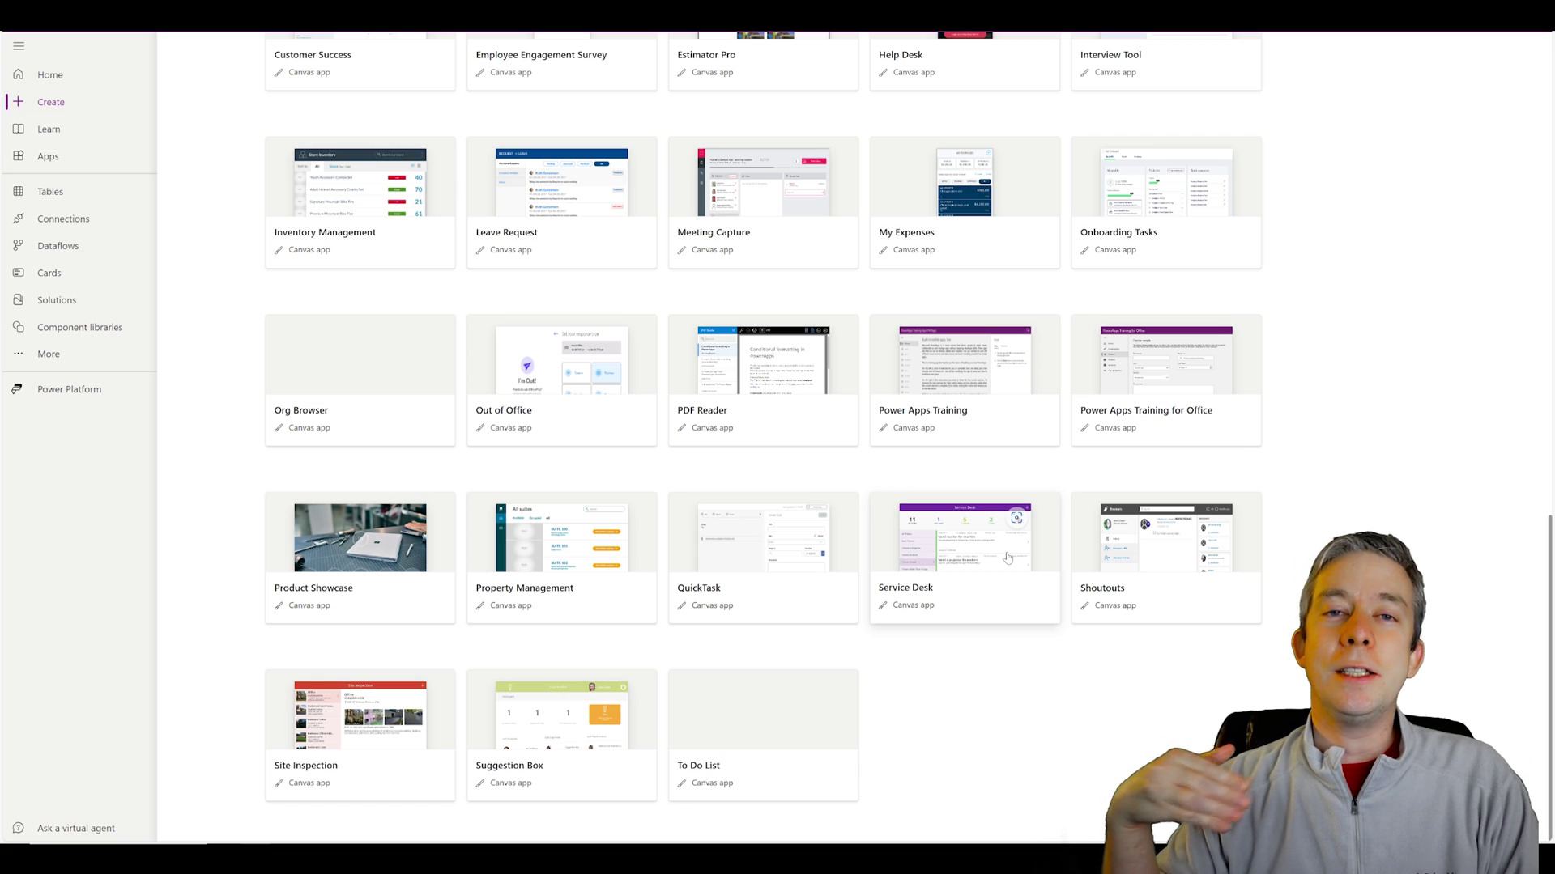
scroll(1071, 454, up, 10)
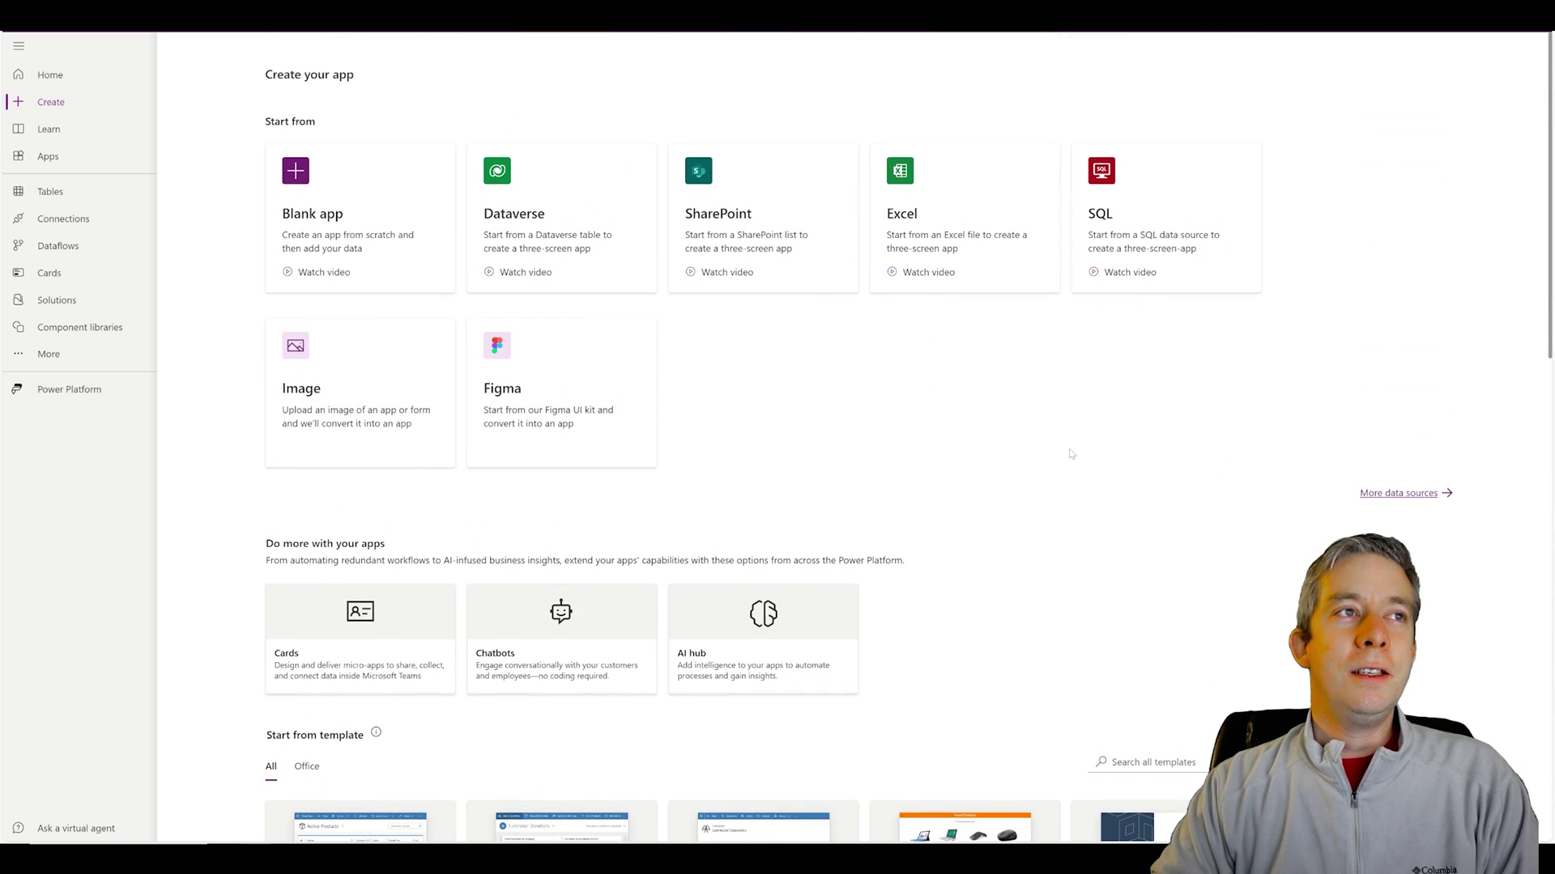